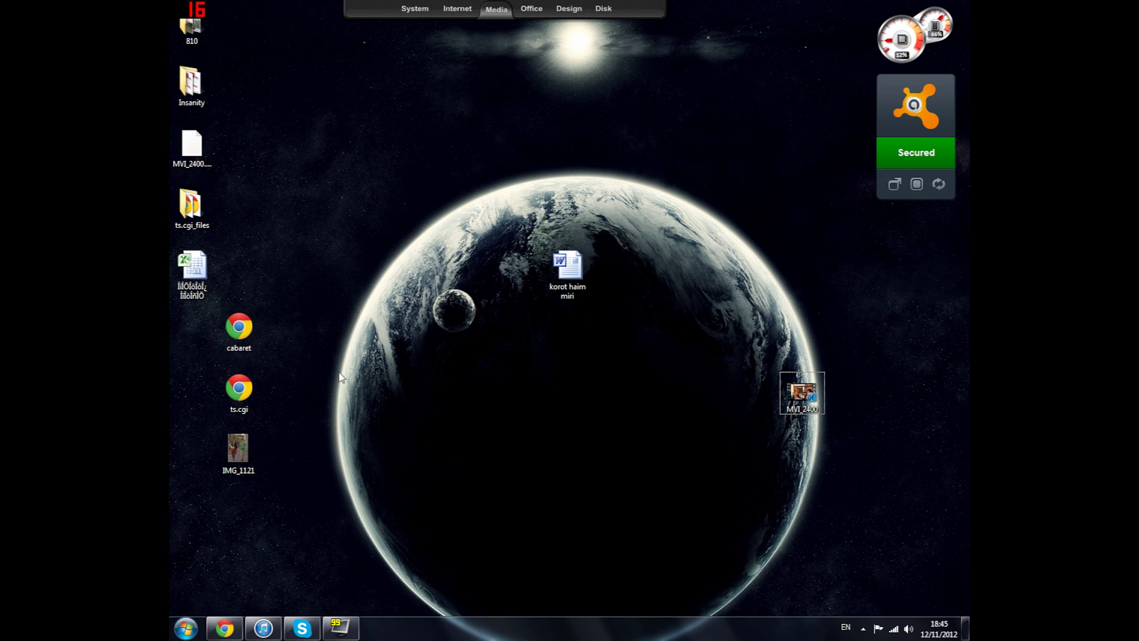
Launch TrueCrypt from the Start menu, then close it and quit it from the tray
left_click(185, 628)
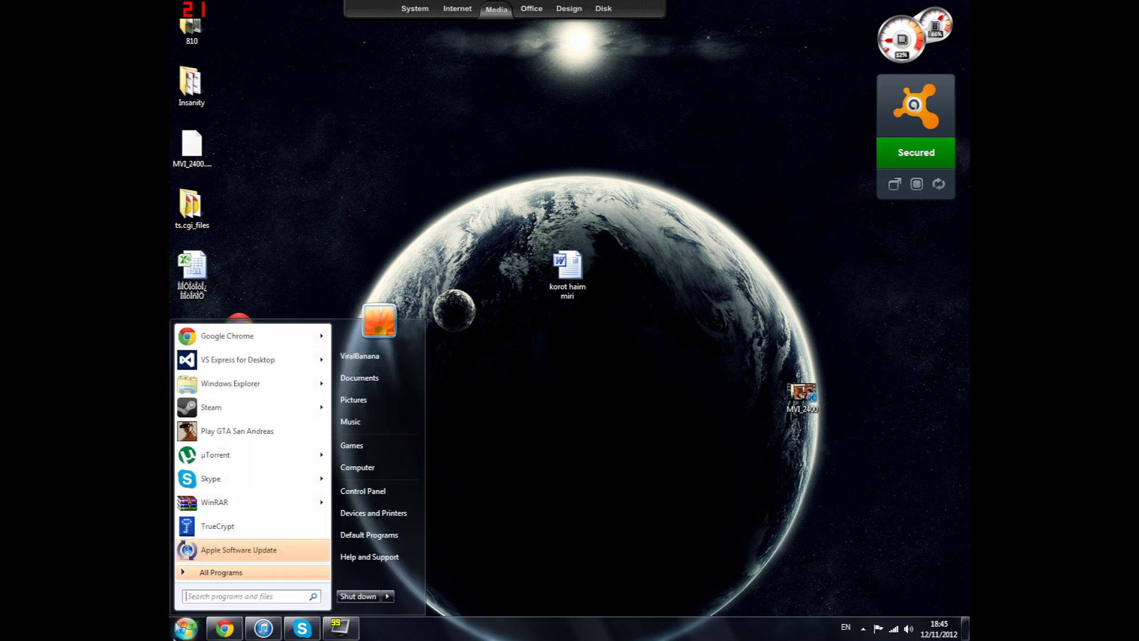
left_click(206, 528)
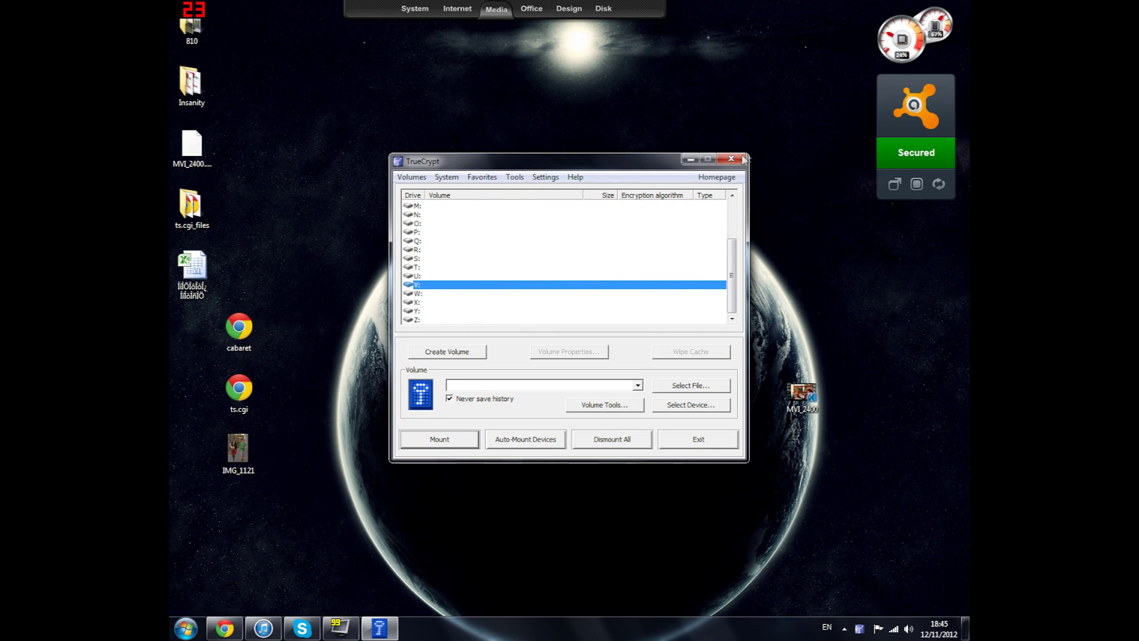
left_click(731, 159)
right_click(859, 628)
left_click(860, 620)
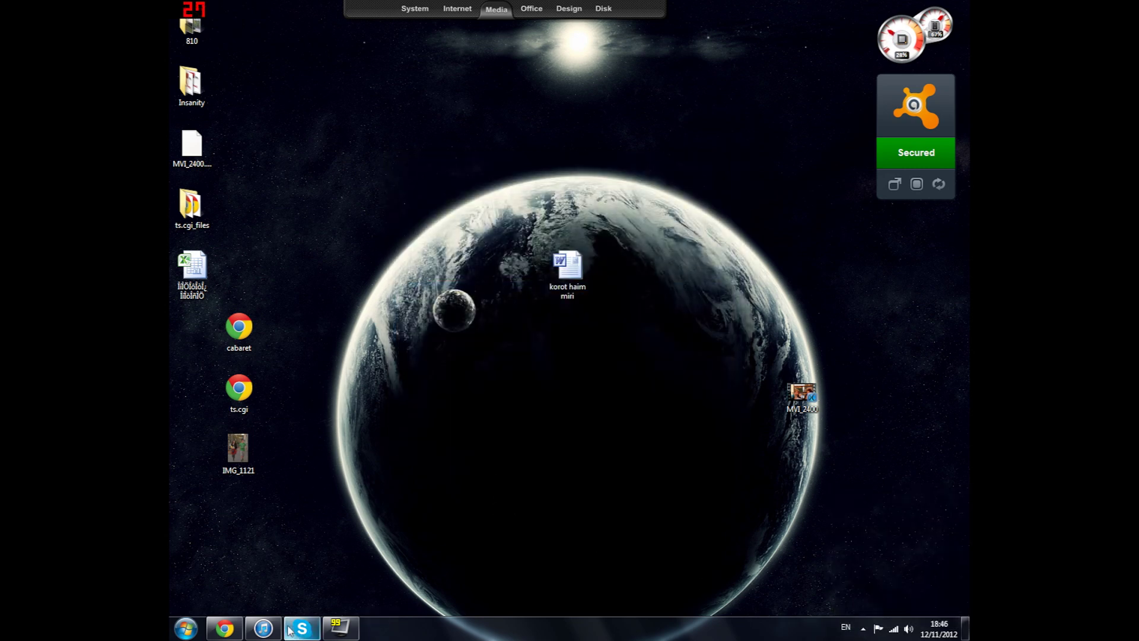
Launch Google Chrome, maximize it, and open the Google search page
left_click(186, 629)
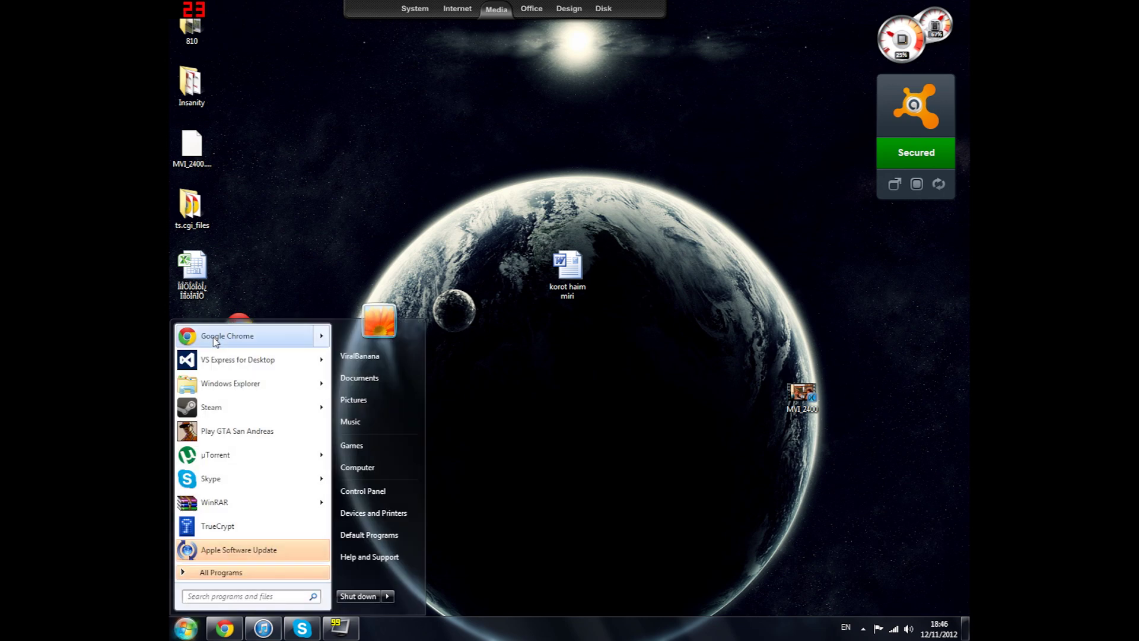
left_click(212, 320)
double_click(217, 320)
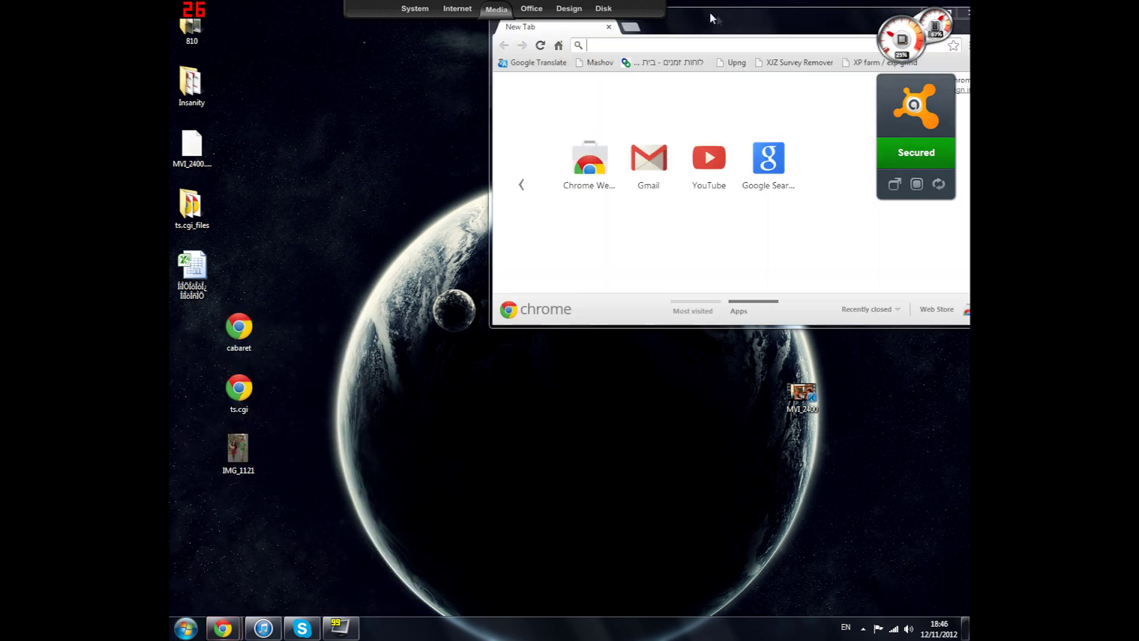
double_click(716, 19)
left_click(637, 228)
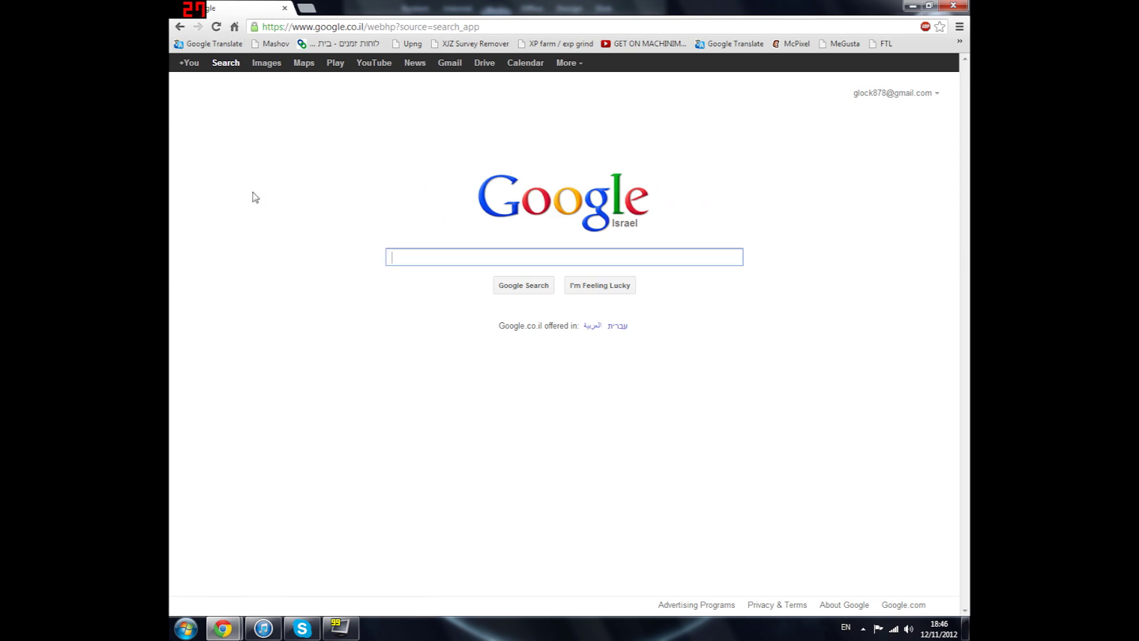
Search Google for 'true crypt', correcting the typos in the query
type("true")
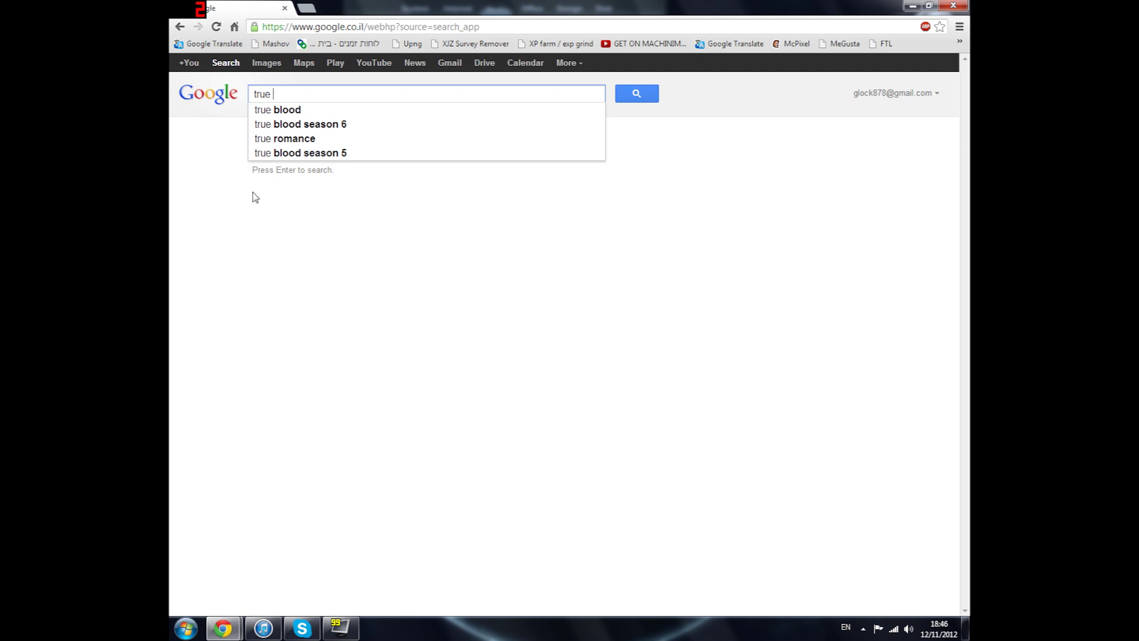
key("BackSpace")
type("cript")
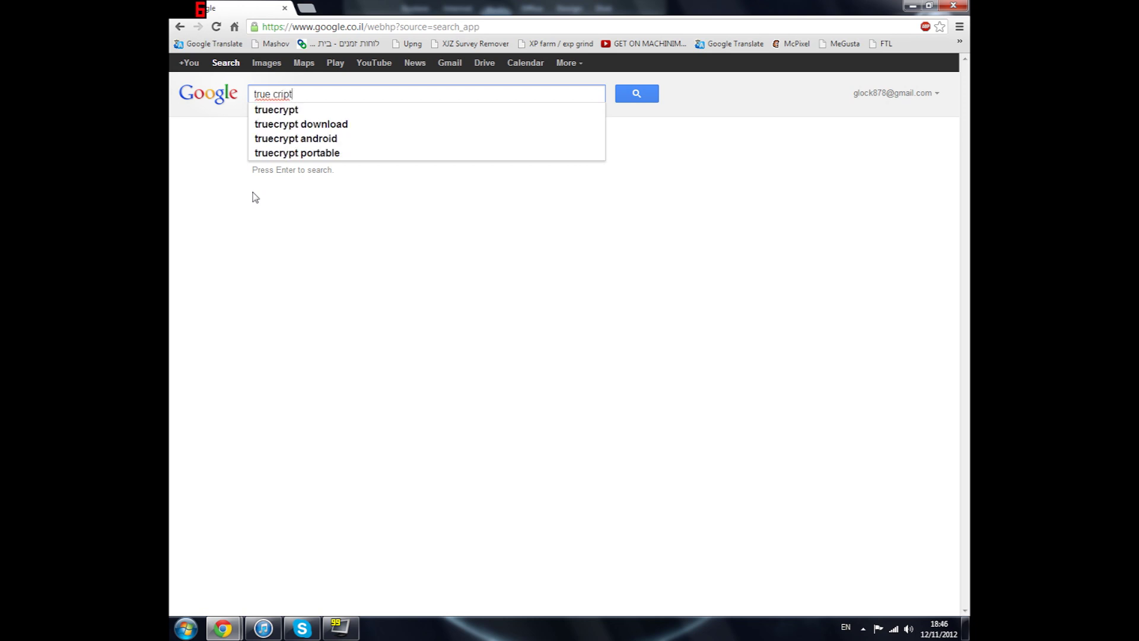
key("BackSpace")
key("BackSpace")
key("BackSpace")
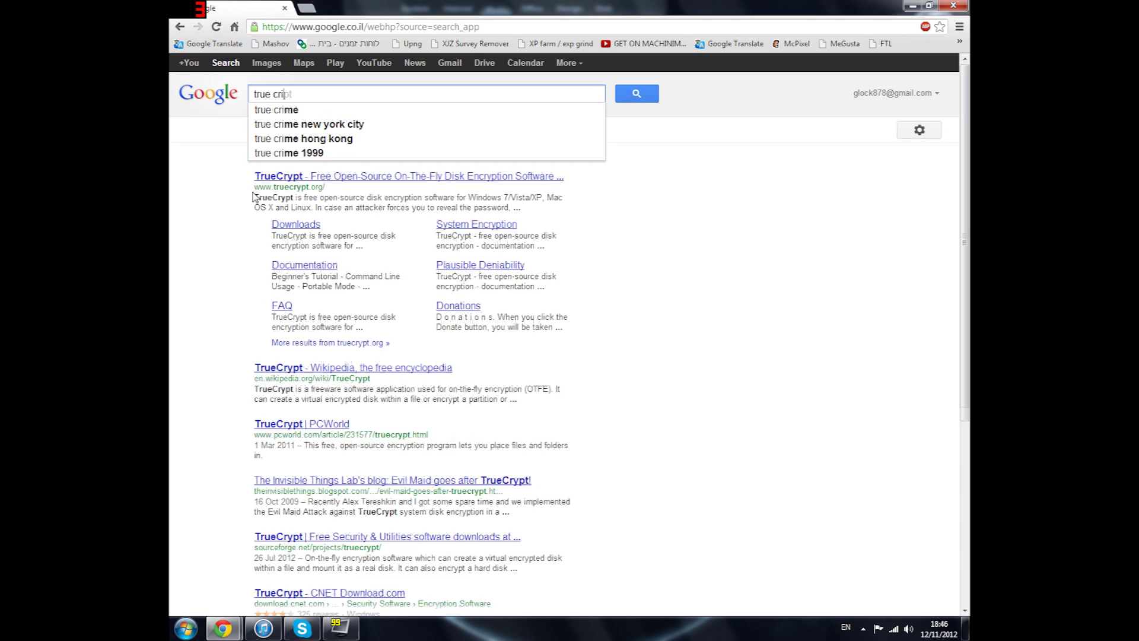
type("ypt")
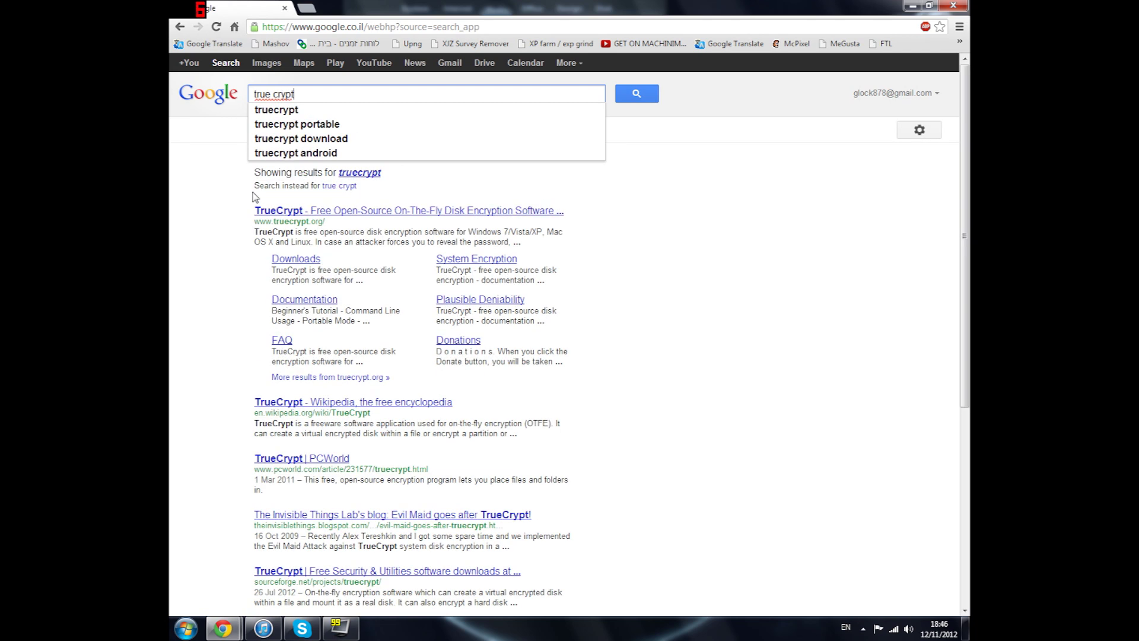
key("Return")
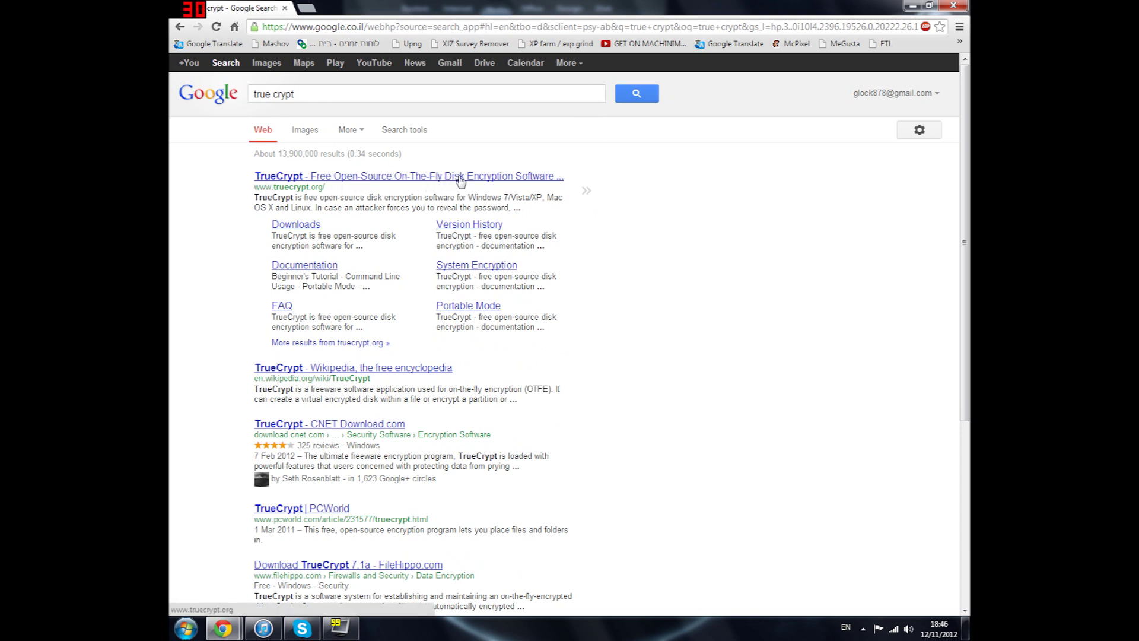
Open the official TrueCrypt site, view its Donations page, and go back home
left_click(503, 178)
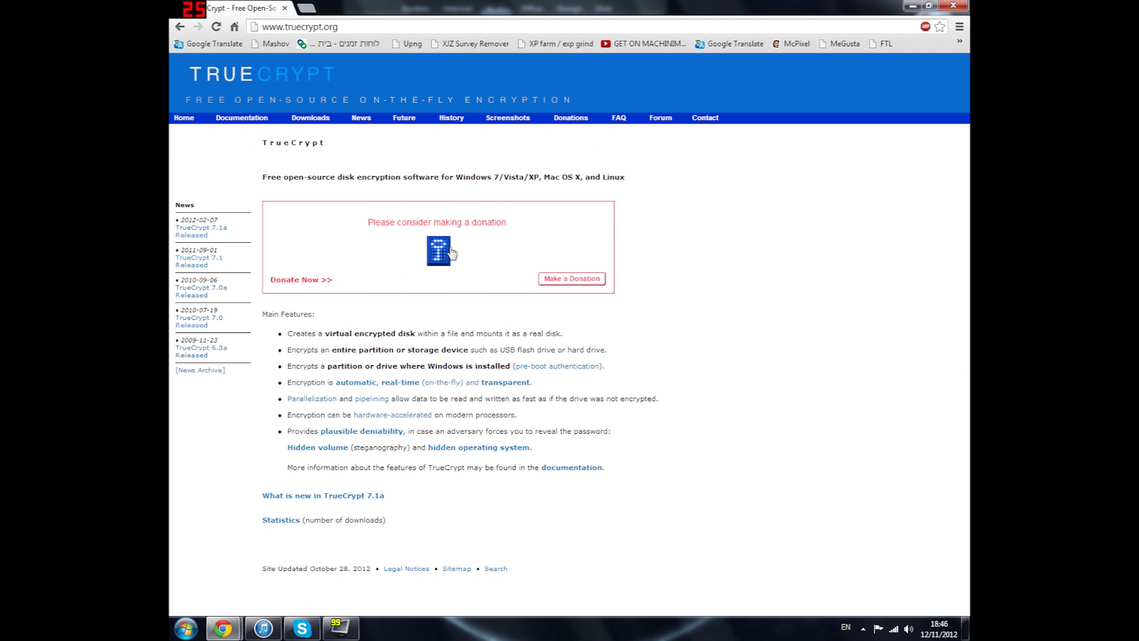
left_click(436, 257)
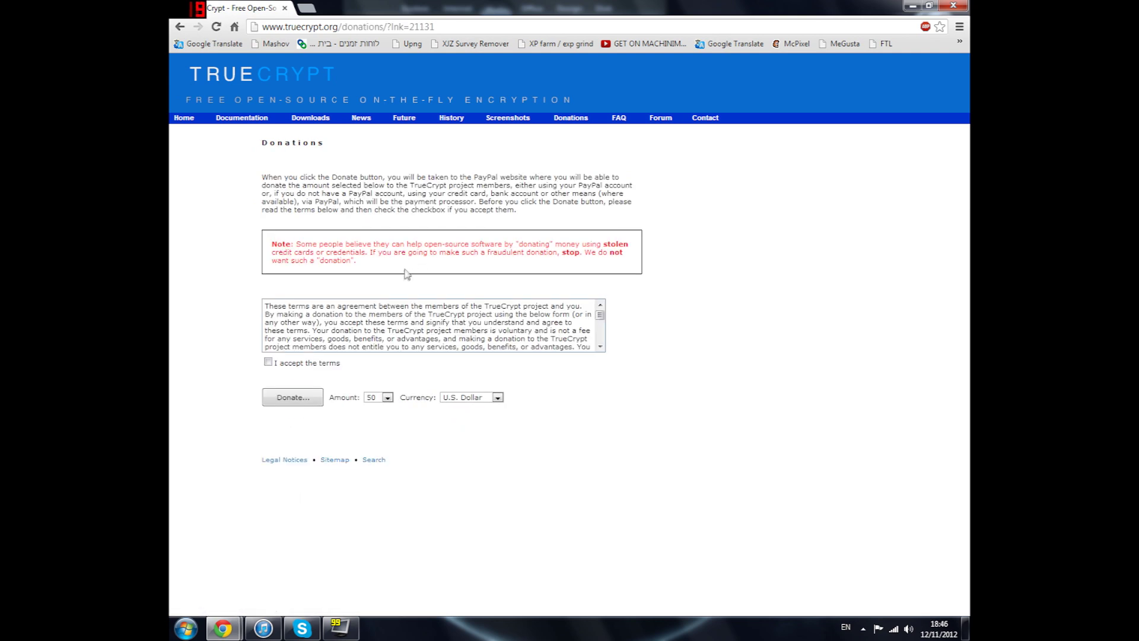
left_click(179, 27)
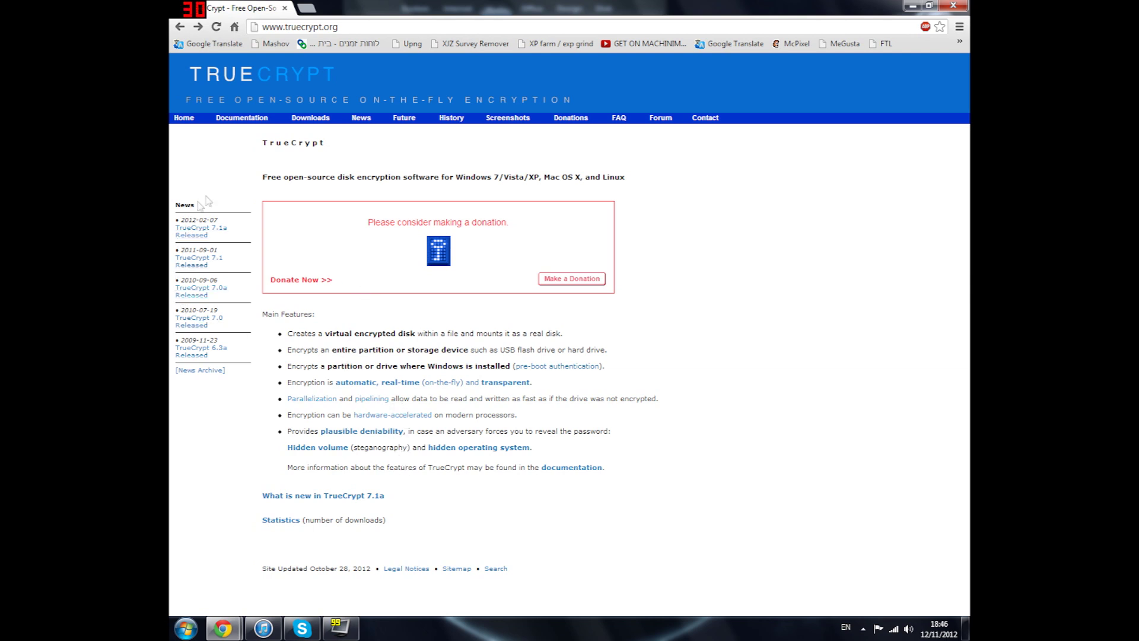
On the Downloads page, start the Windows TrueCrypt Setup 7.1a download, then cancel saving it
left_click(297, 121)
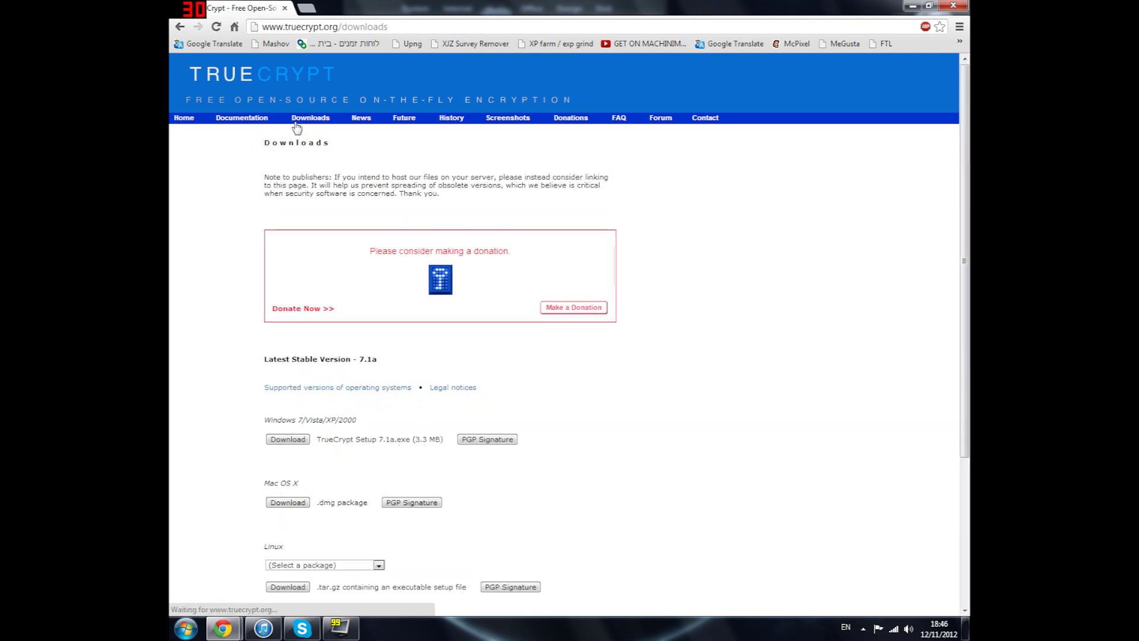
scroll(286, 445, "down", 2)
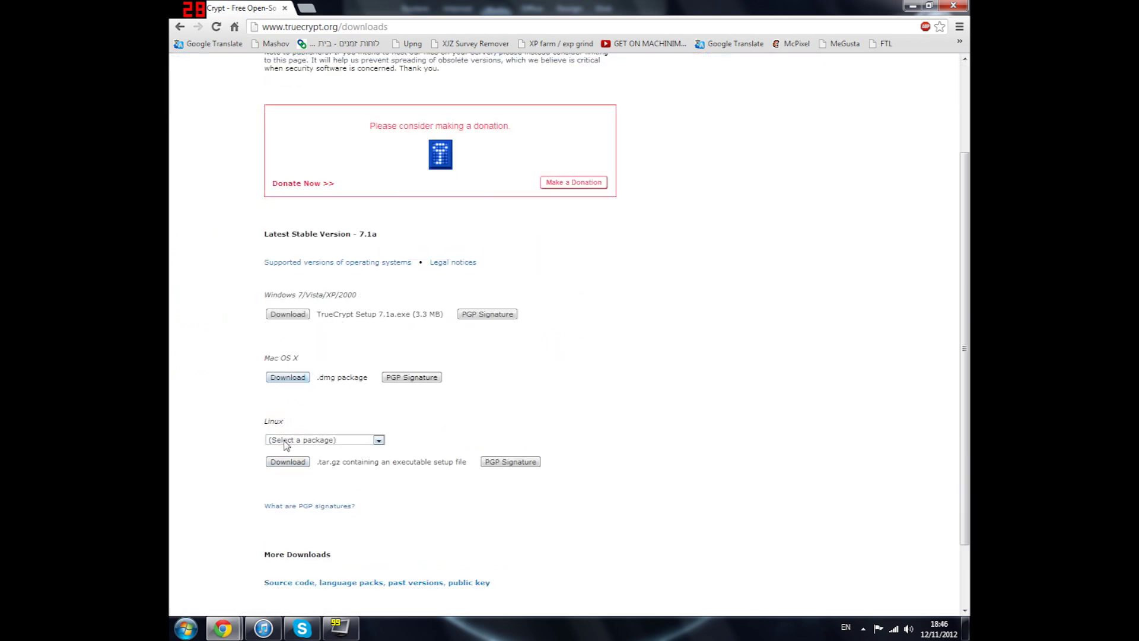
left_click_drag(321, 314, 442, 315)
left_click(368, 348)
left_click(286, 319)
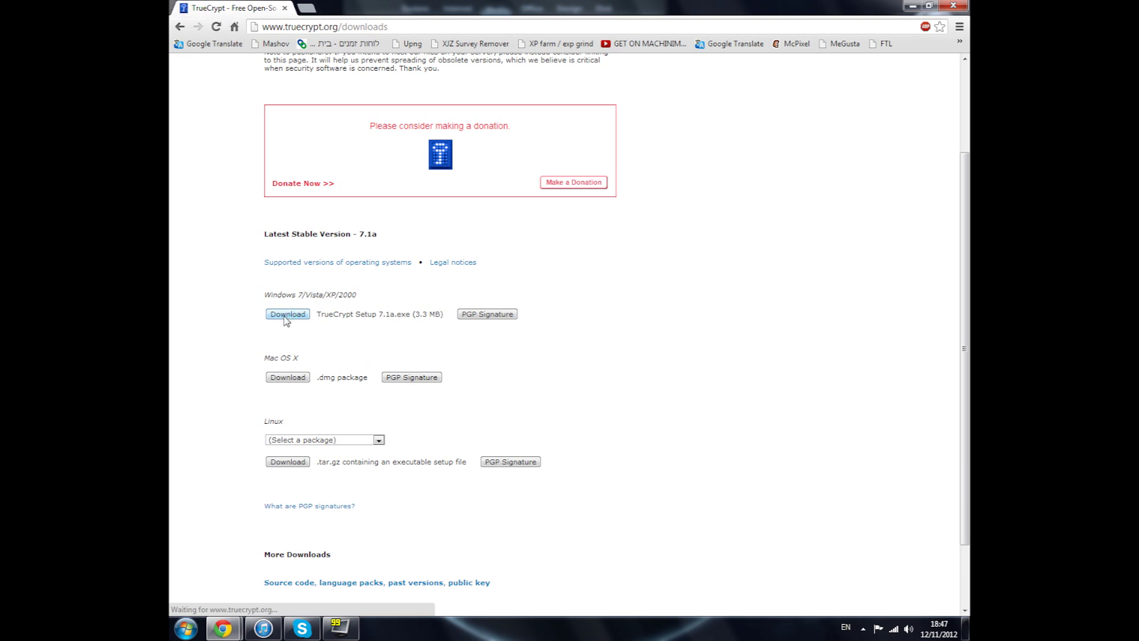
left_click(536, 296)
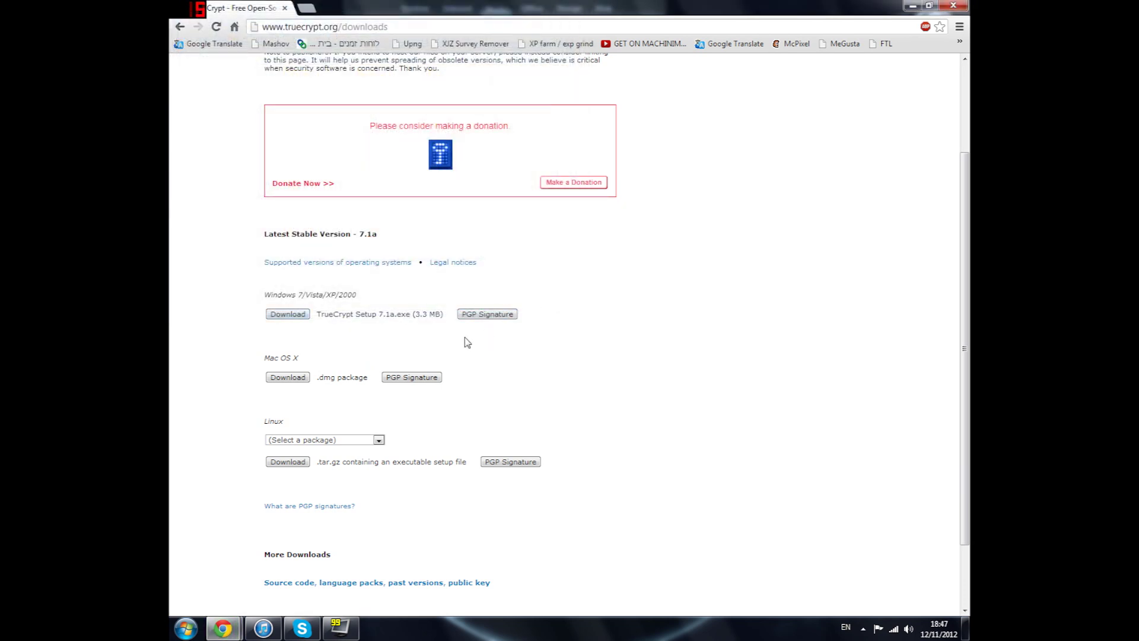
Minimize Chrome, launch TrueCrypt, and choose Create Volume to start the Volume Creation Wizard
left_click(912, 6)
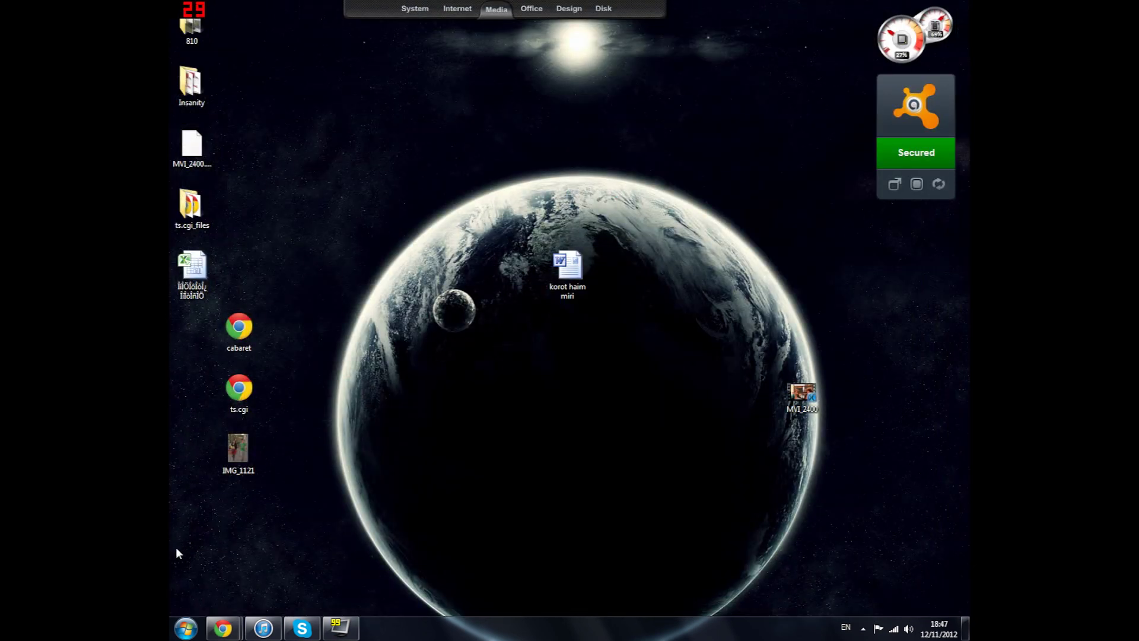
left_click(185, 628)
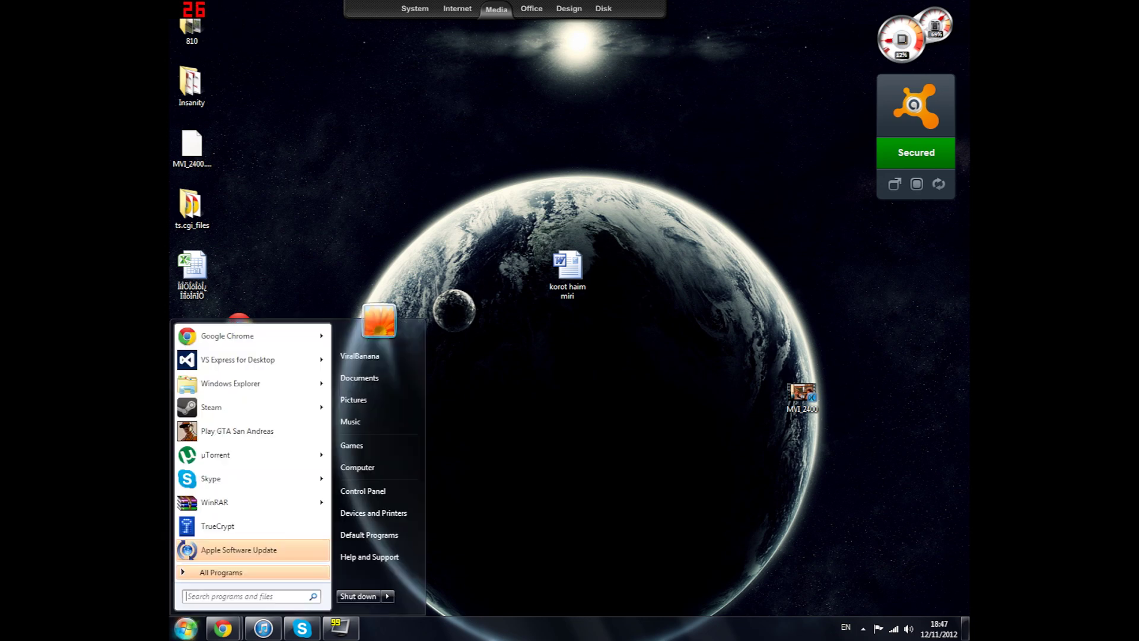
left_click(244, 527)
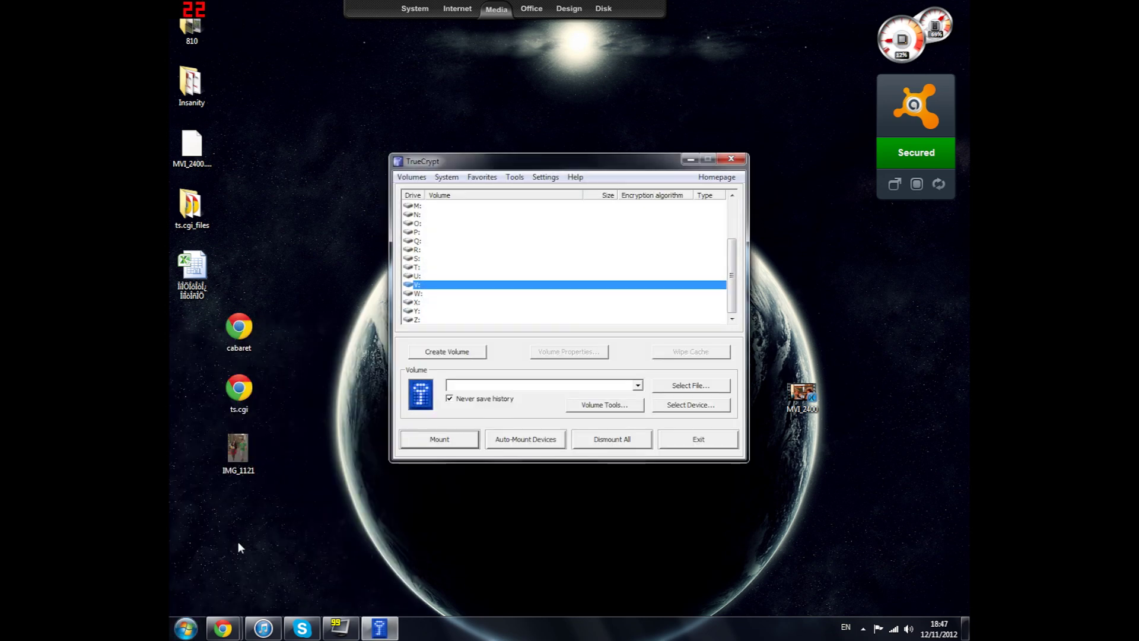
left_click_drag(574, 163, 562, 128)
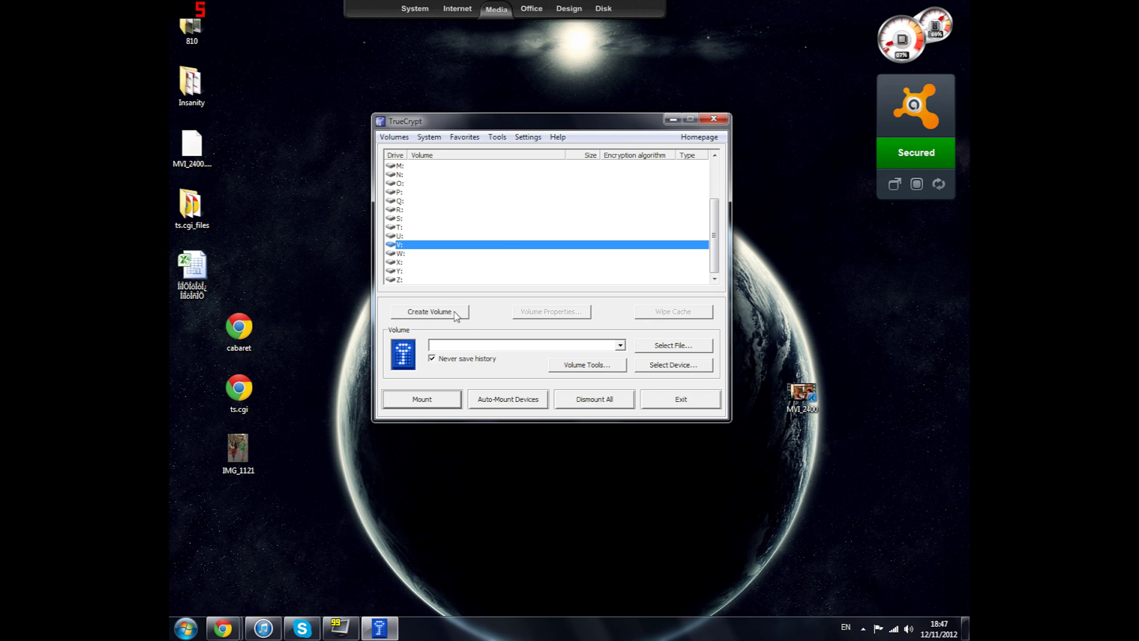
left_click(454, 313)
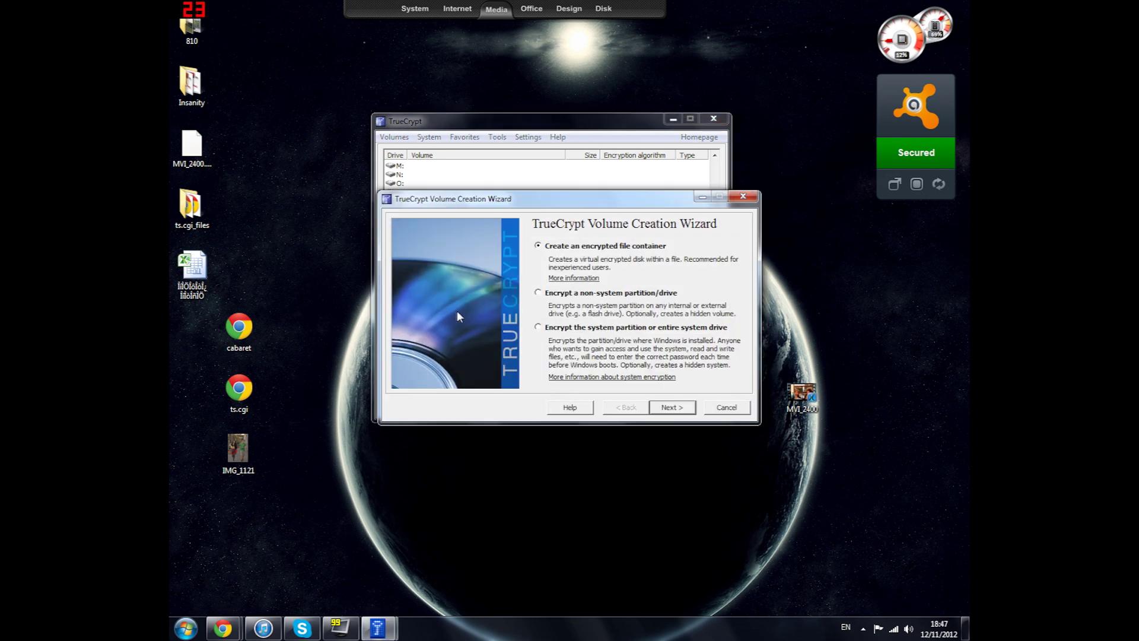
Choose 'Create an encrypted file container' and 'Standard TrueCrypt volume' in the wizard
left_click_drag(588, 205, 565, 172)
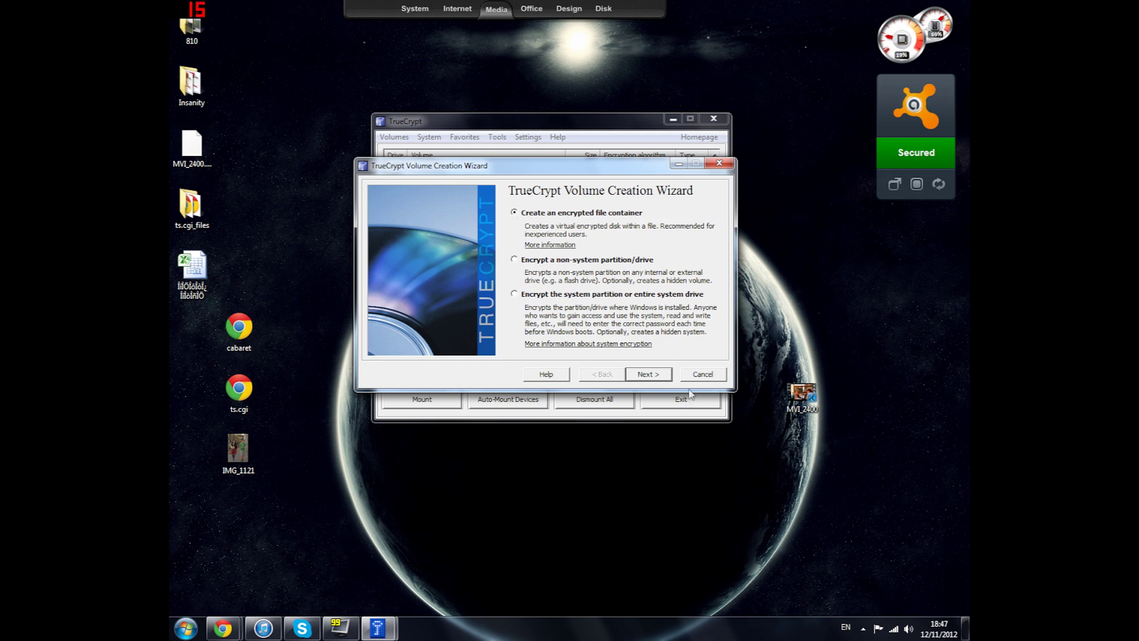
left_click(652, 379)
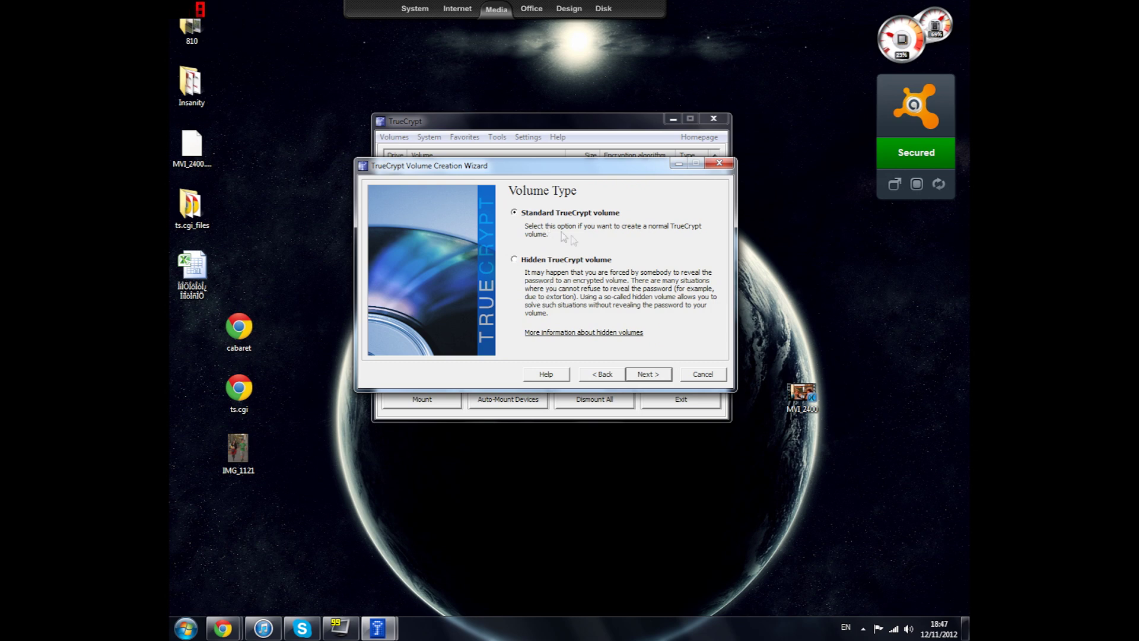
left_click(660, 378)
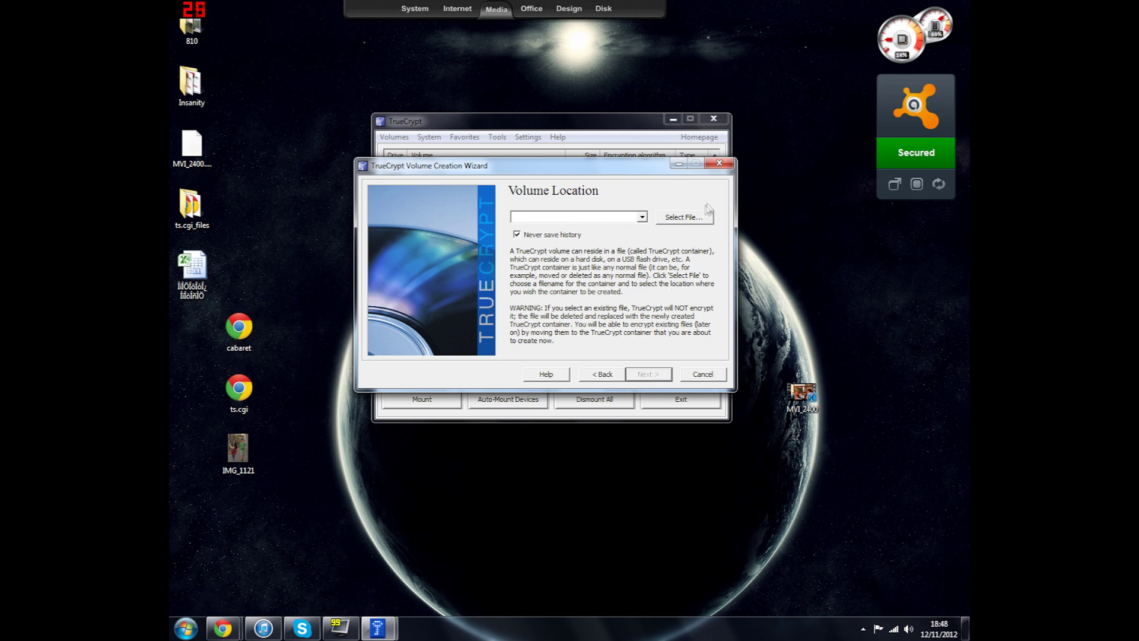
Set the container file to 'Volume' on the Desktop and advance to Encryption Options
left_click(676, 217)
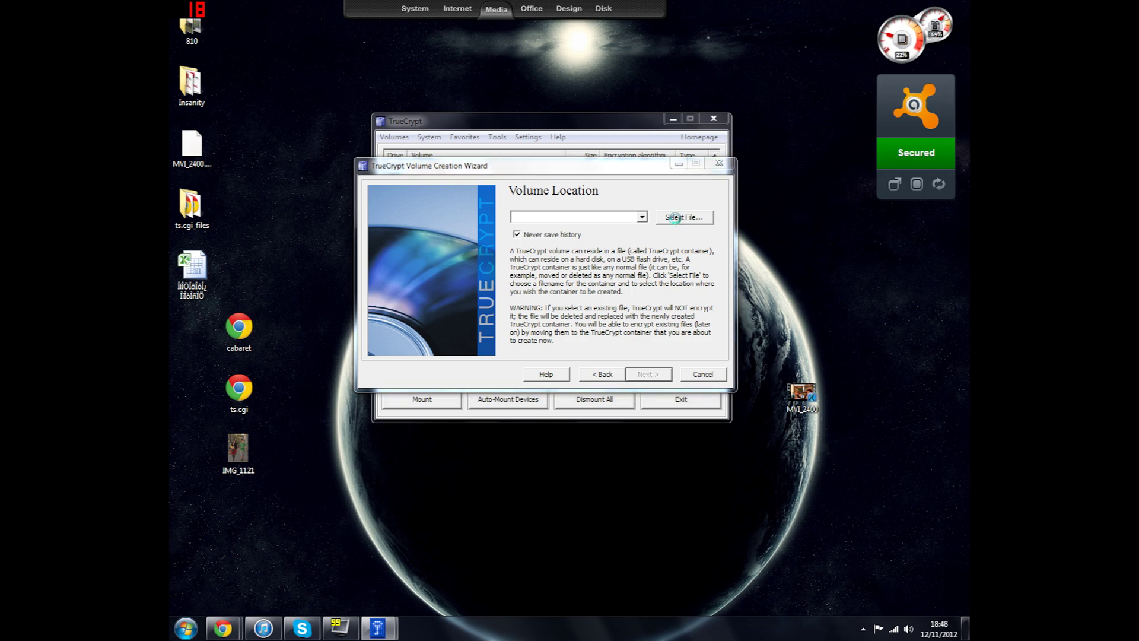
left_click(404, 260)
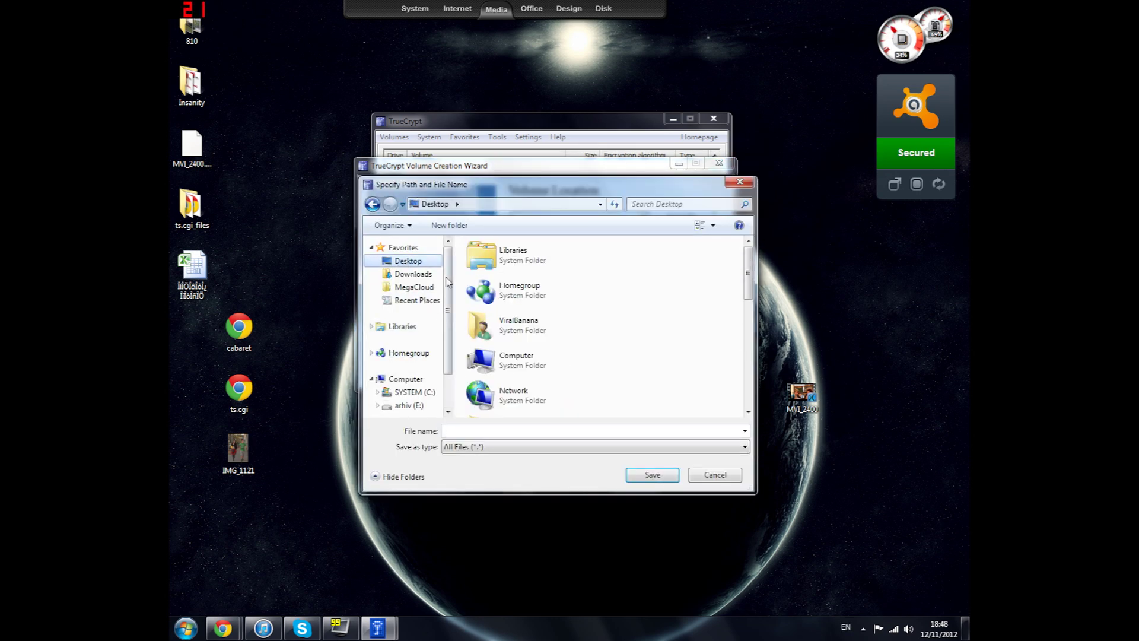
left_click(652, 475)
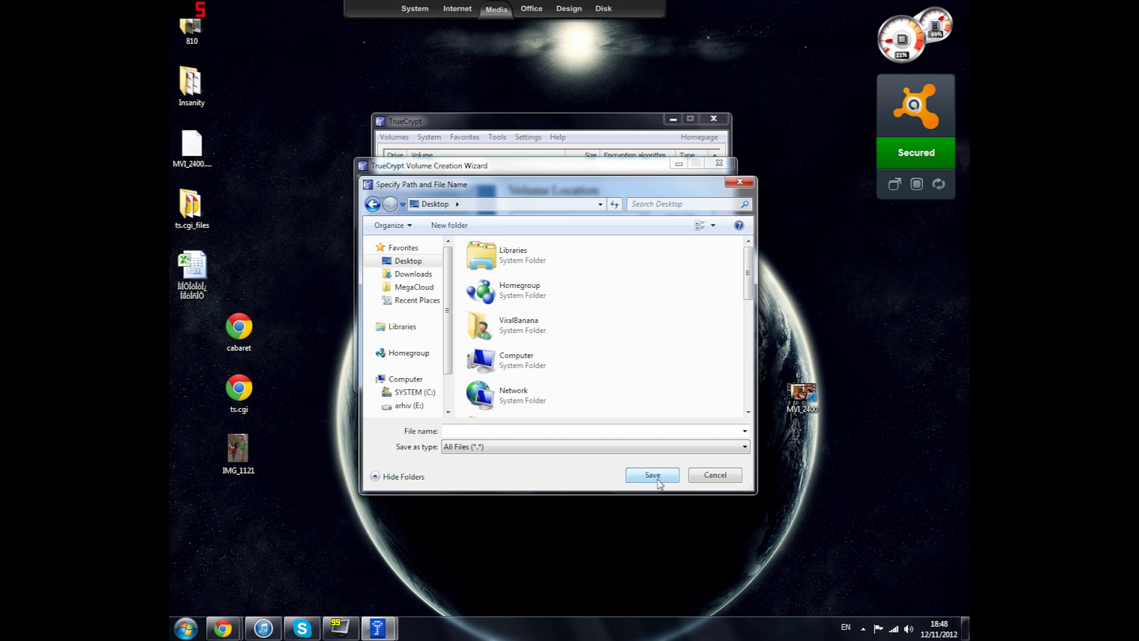
left_click_drag(652, 184, 723, 158)
left_click(513, 359)
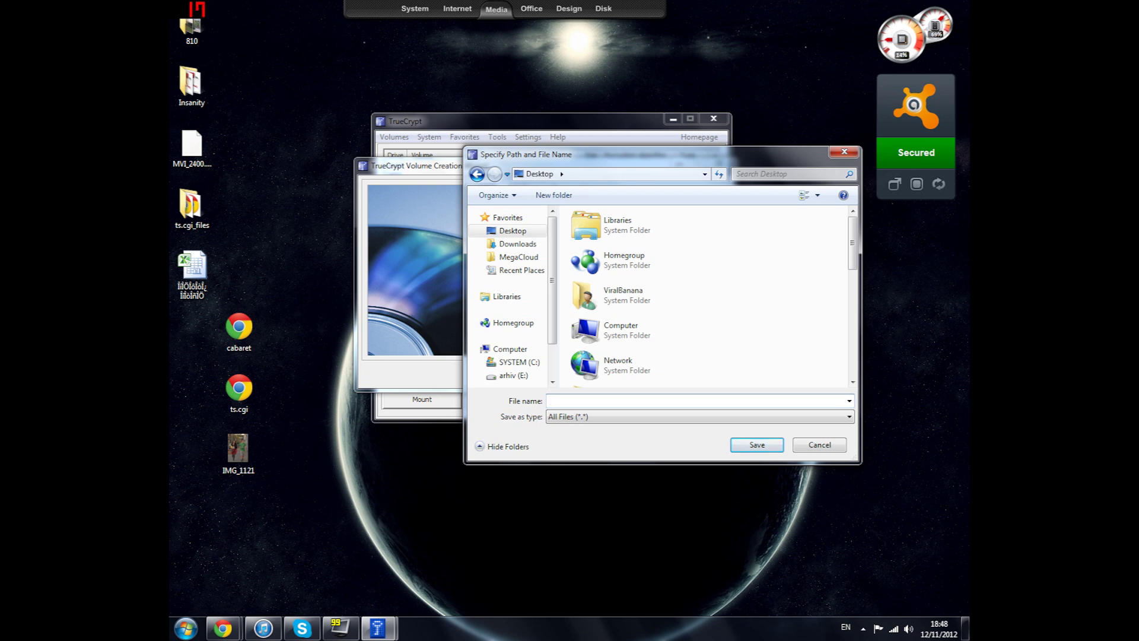
type("Volume")
left_click(771, 449)
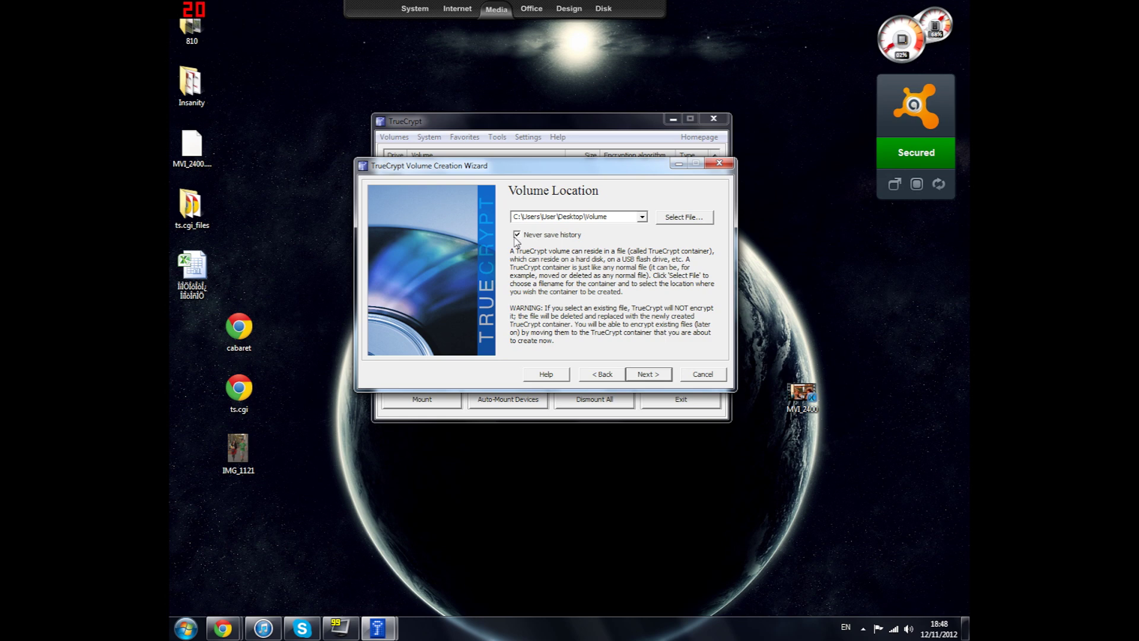
left_click(646, 380)
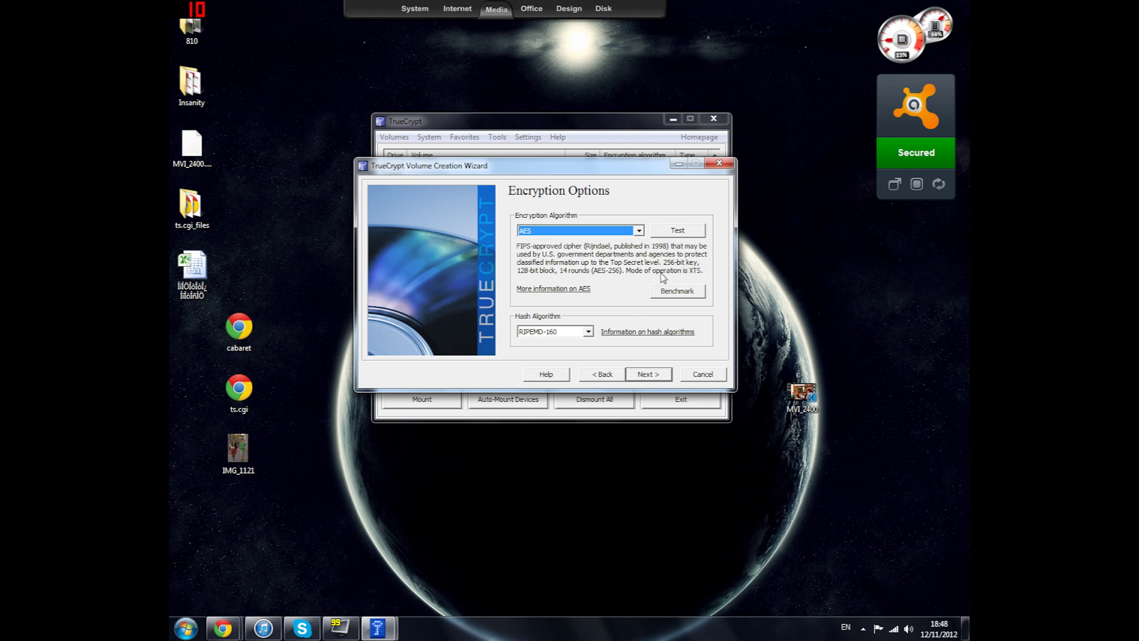
Keep AES encryption with the RIPEMD-160 hash and advance to Volume Size
left_click(585, 236)
left_click(585, 235)
left_click(575, 233)
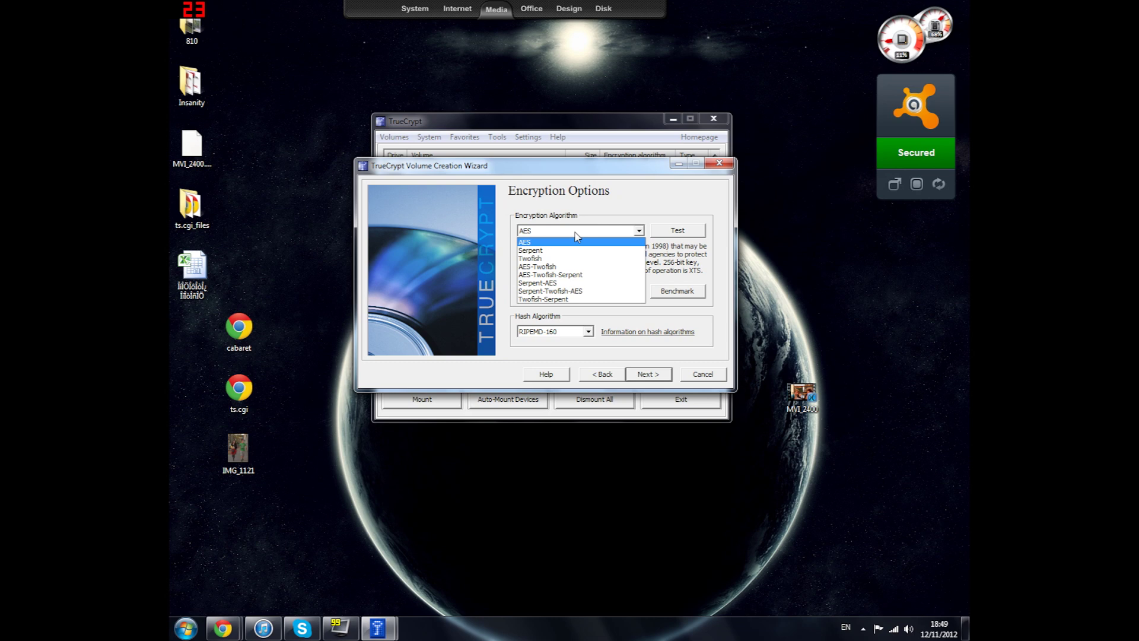
left_click(575, 235)
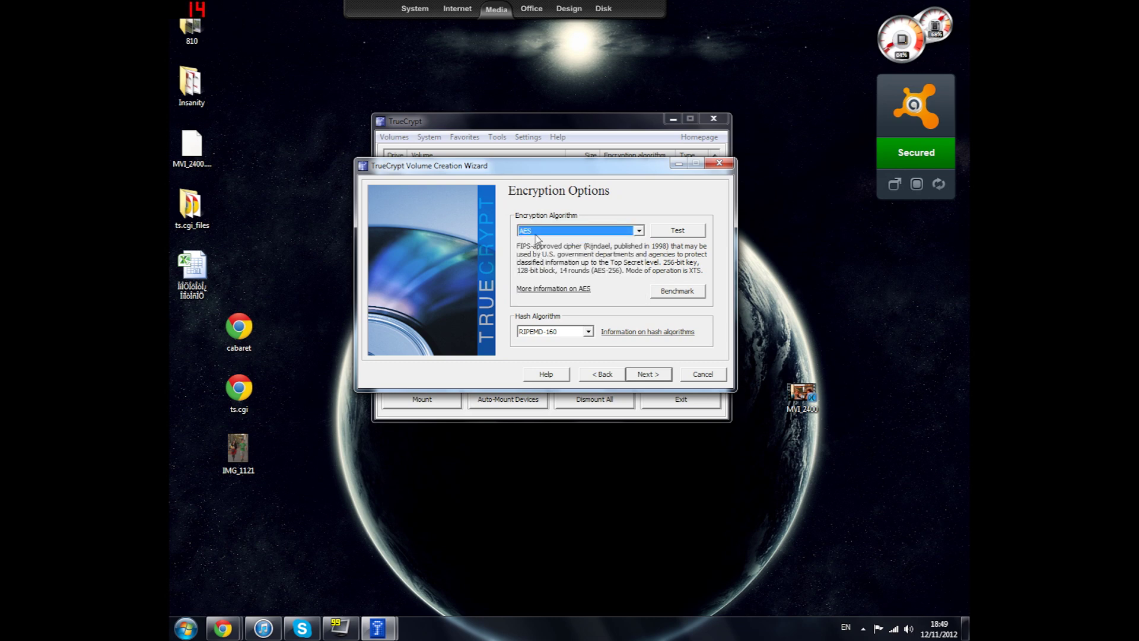
left_click(646, 375)
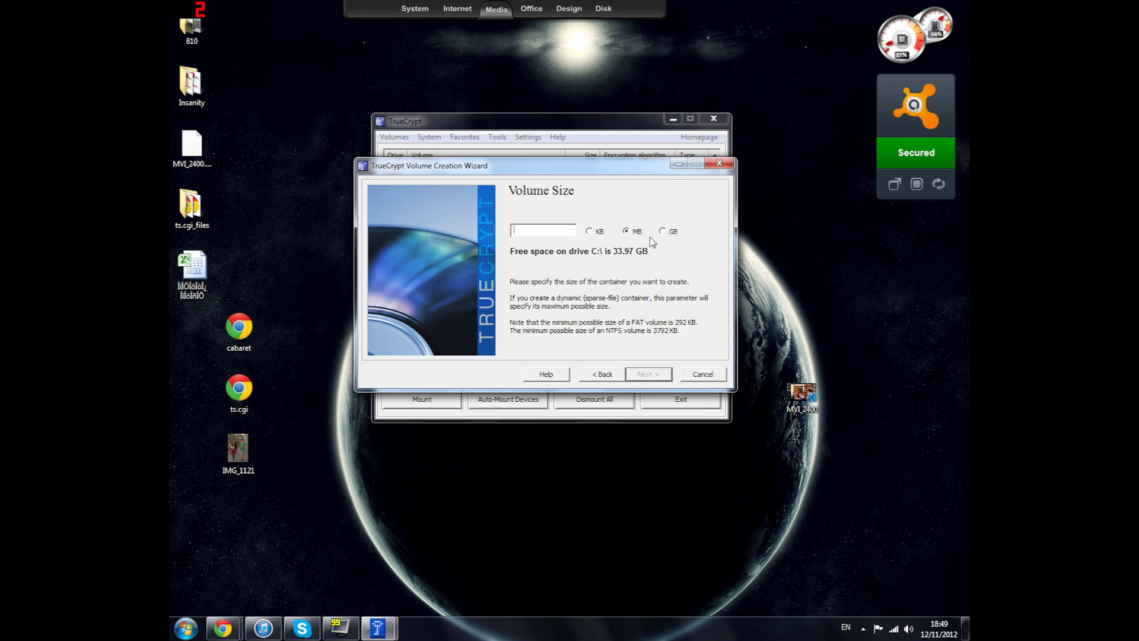
Enter a volume size of 1 with the MB unit and advance to the password step
left_click(590, 231)
type("1")
left_click(627, 234)
left_click(666, 233)
left_click(630, 232)
left_click(648, 374)
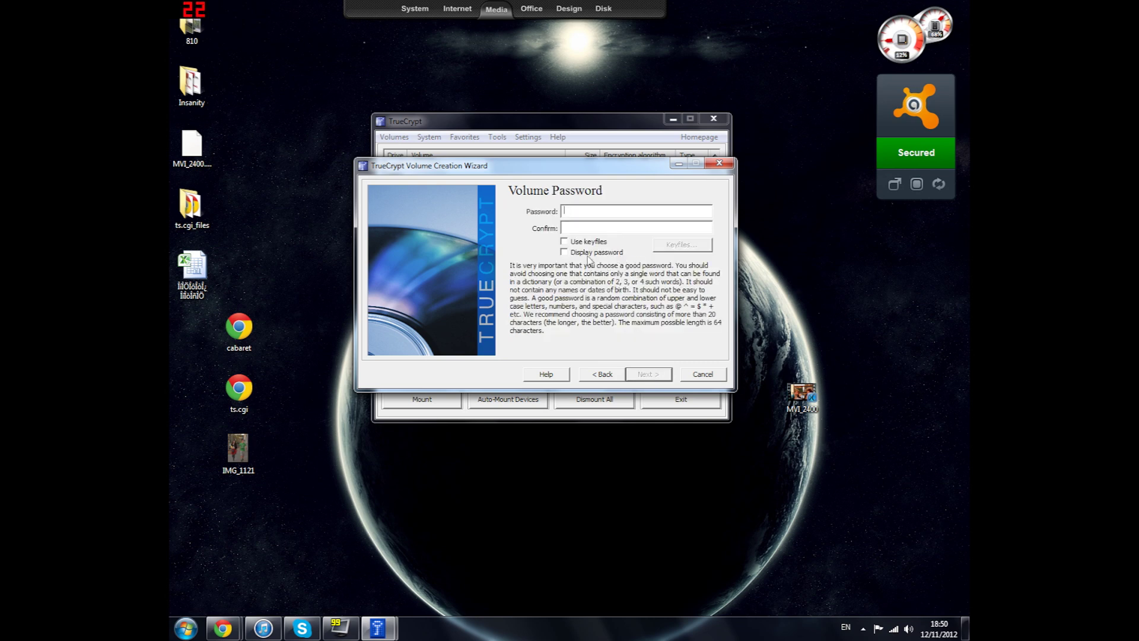
Show the password, enter and confirm a short password, leave keyfiles off, and continue
left_click(565, 252)
type("0000")
left_click(564, 227)
type("0000")
left_click(565, 241)
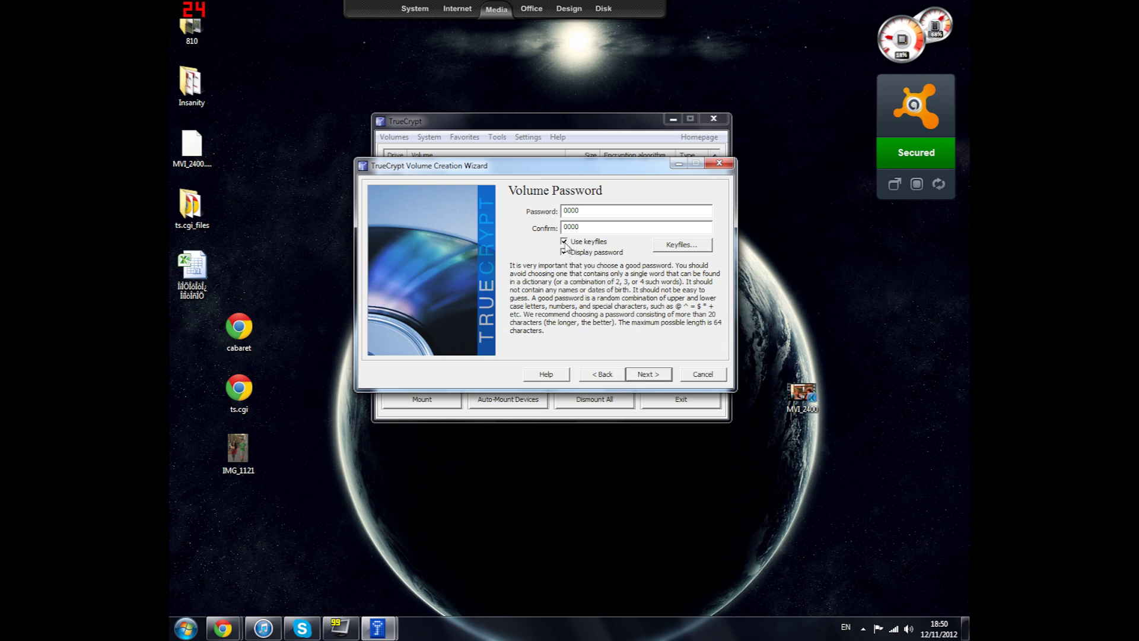
left_click(565, 242)
left_click(663, 377)
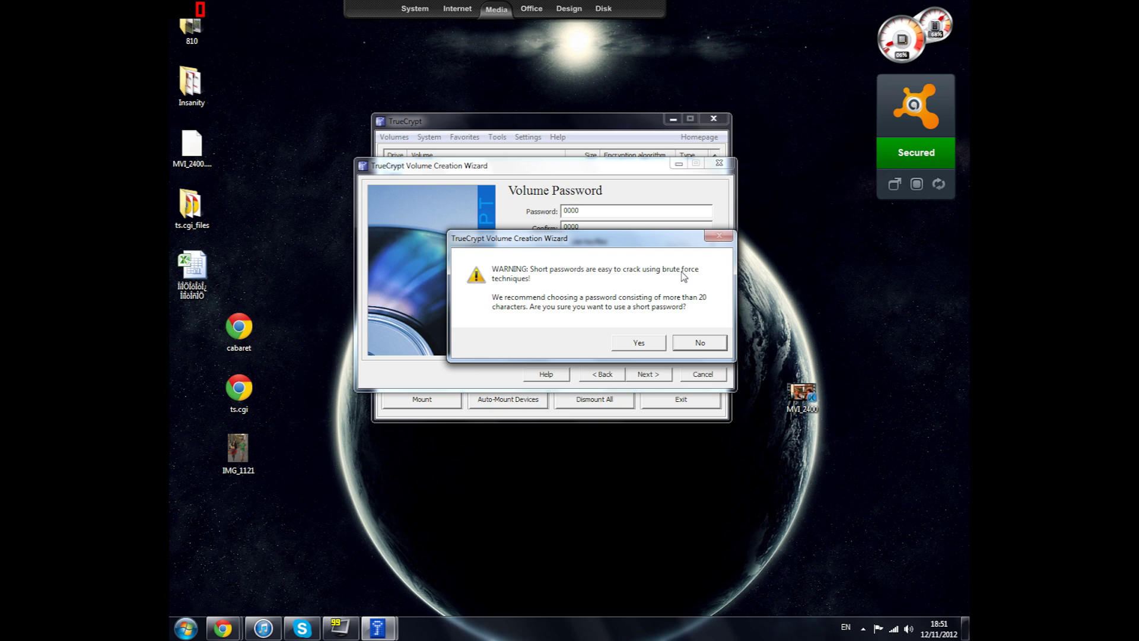
Accept the short-password warning and format the volume with the FAT filesystem
left_click(636, 344)
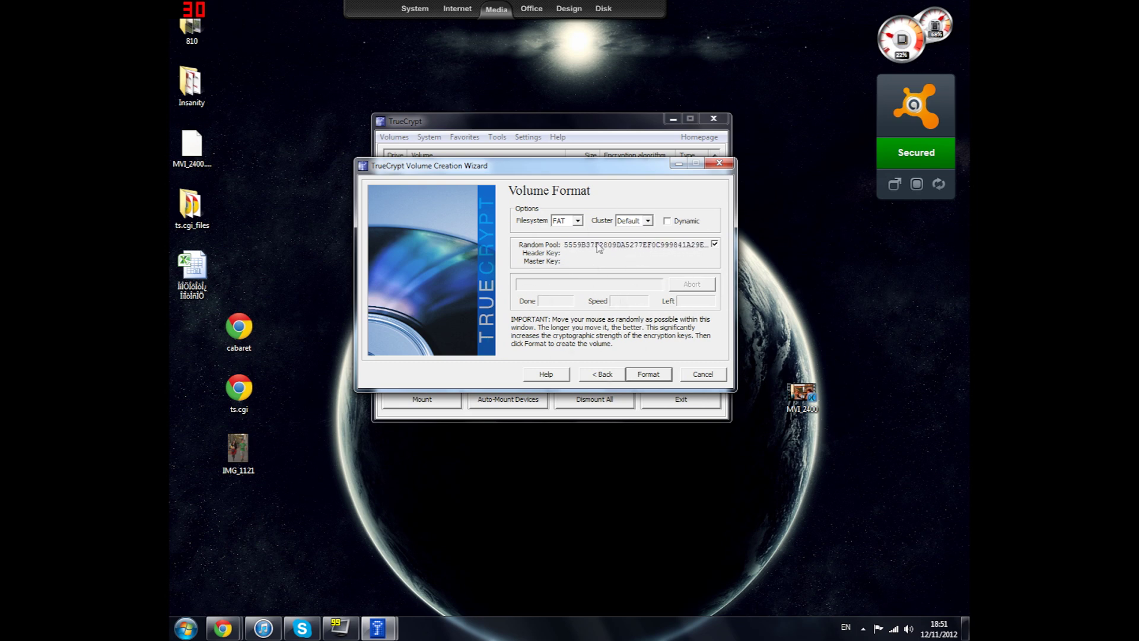
left_click(649, 374)
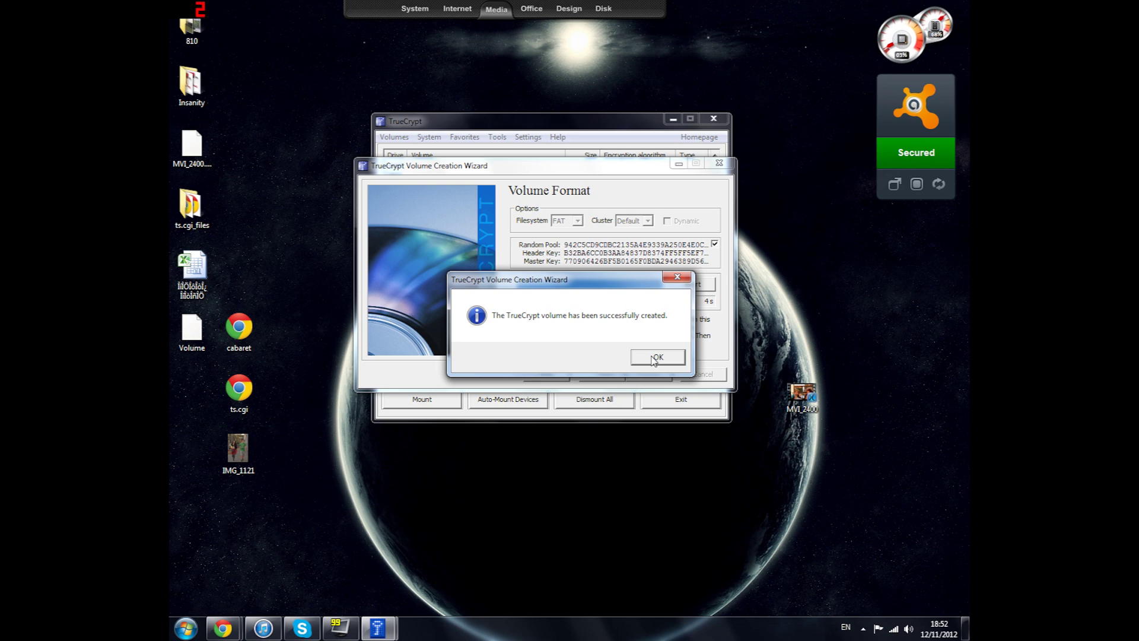
Dismiss the 'volume created' message, cancel the wizard, and move the TrueCrypt window aside
left_click(655, 358)
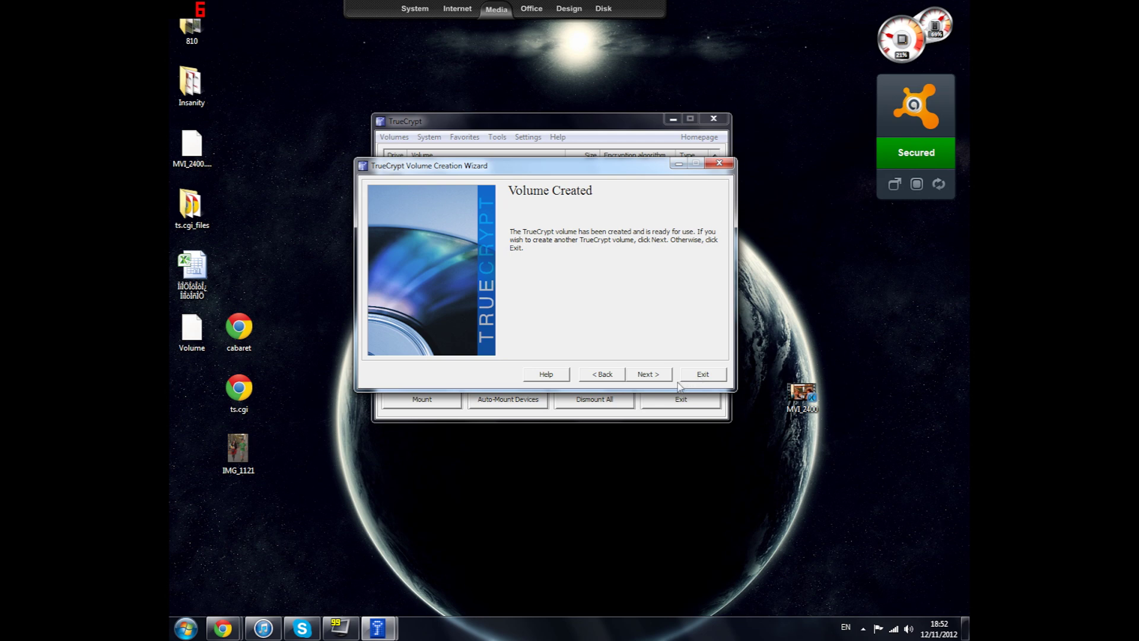
left_click(649, 375)
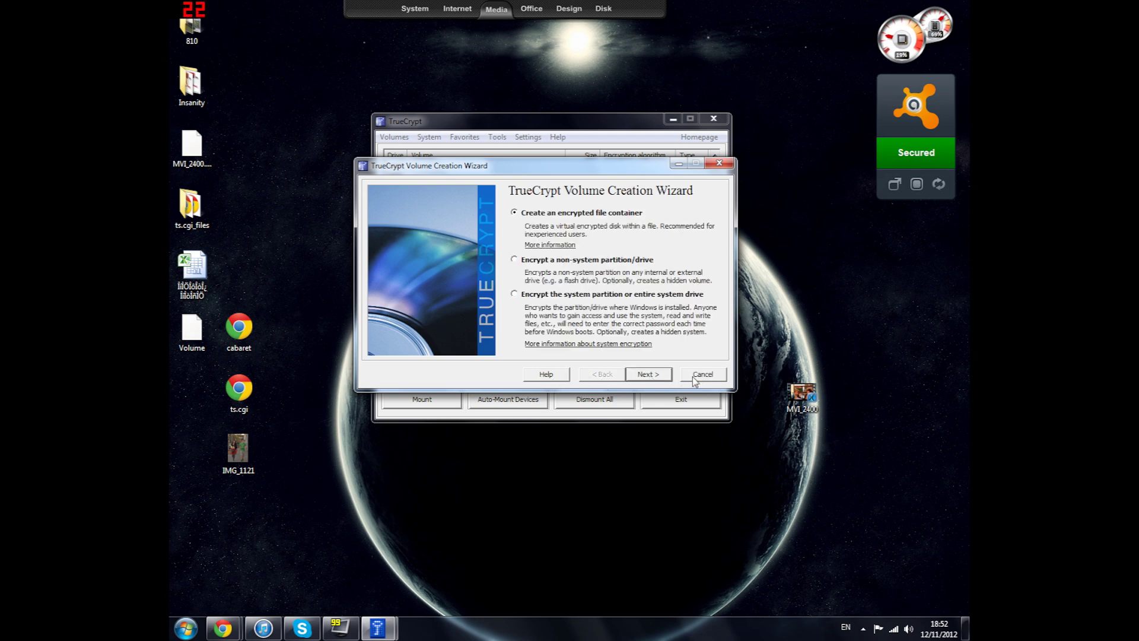
left_click(694, 376)
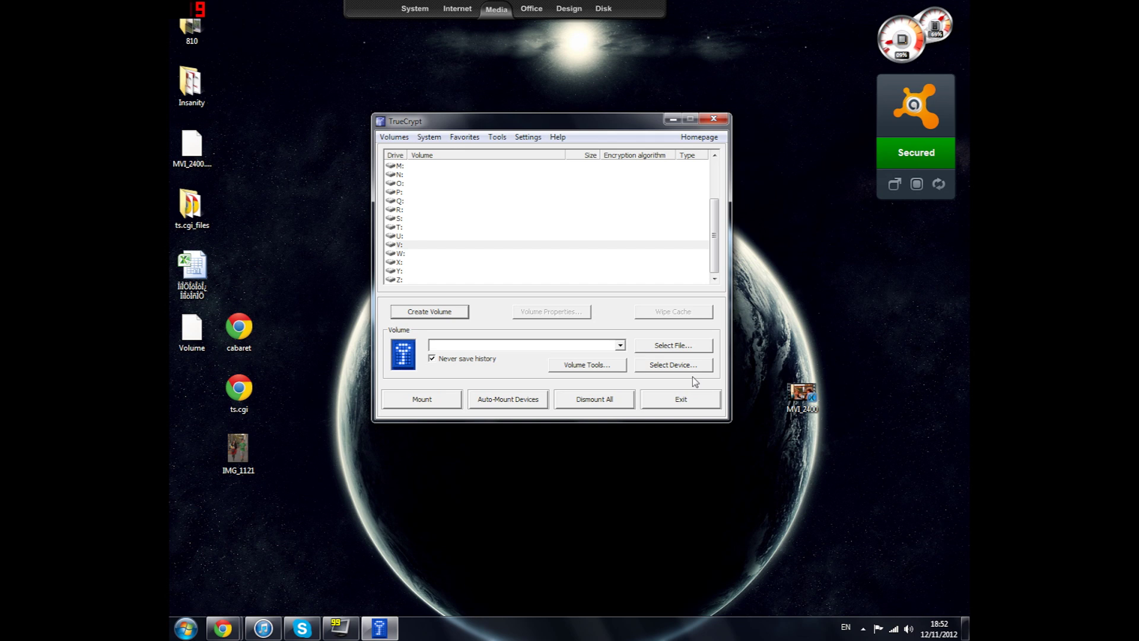
left_click_drag(541, 125, 615, 121)
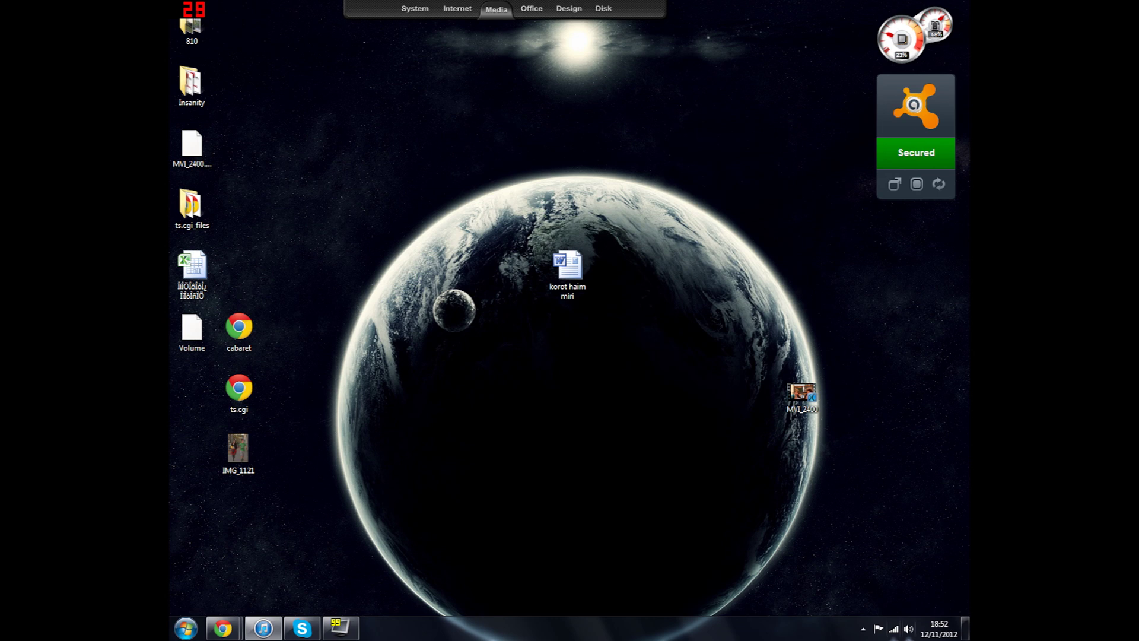
Exit TrueCrypt from its icon in the notification area
left_click(863, 628)
right_click(862, 565)
left_click(863, 559)
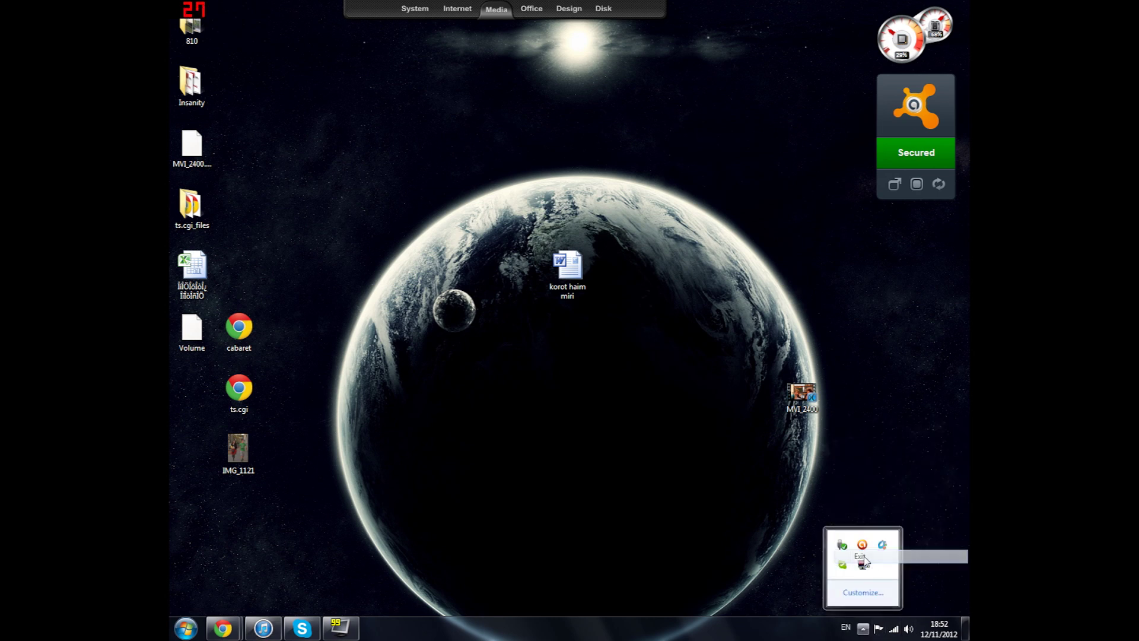
Confirm in Properties that the Volume file is 1.00 MB, then place its icon beside the small moon
left_click_drag(190, 345, 518, 408)
right_click(517, 408)
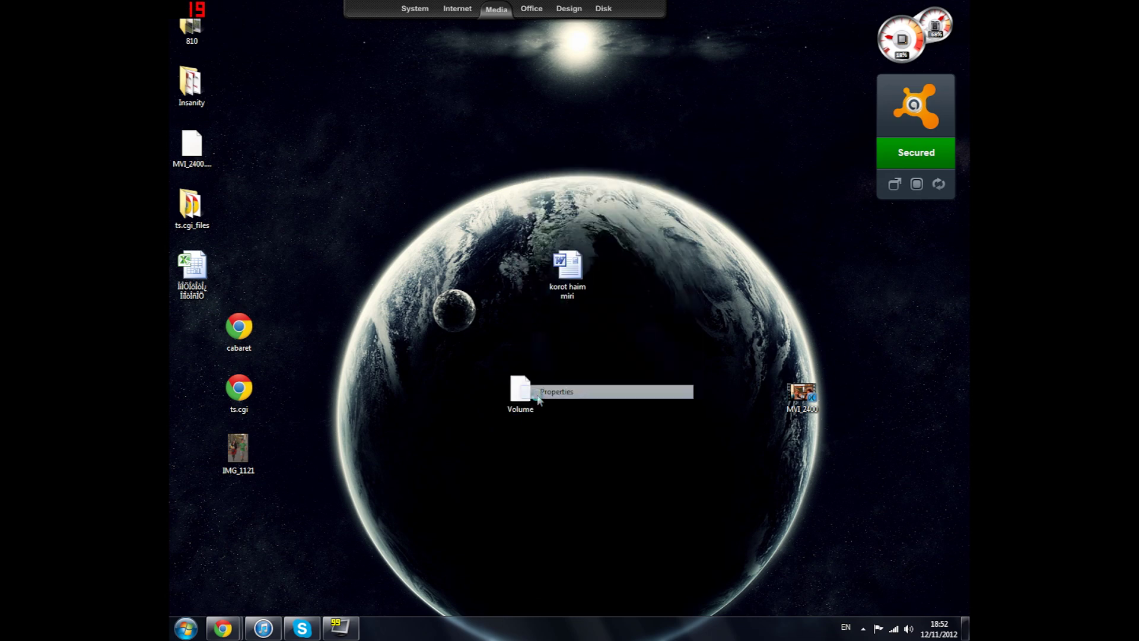
left_click(537, 392)
double_click(585, 373)
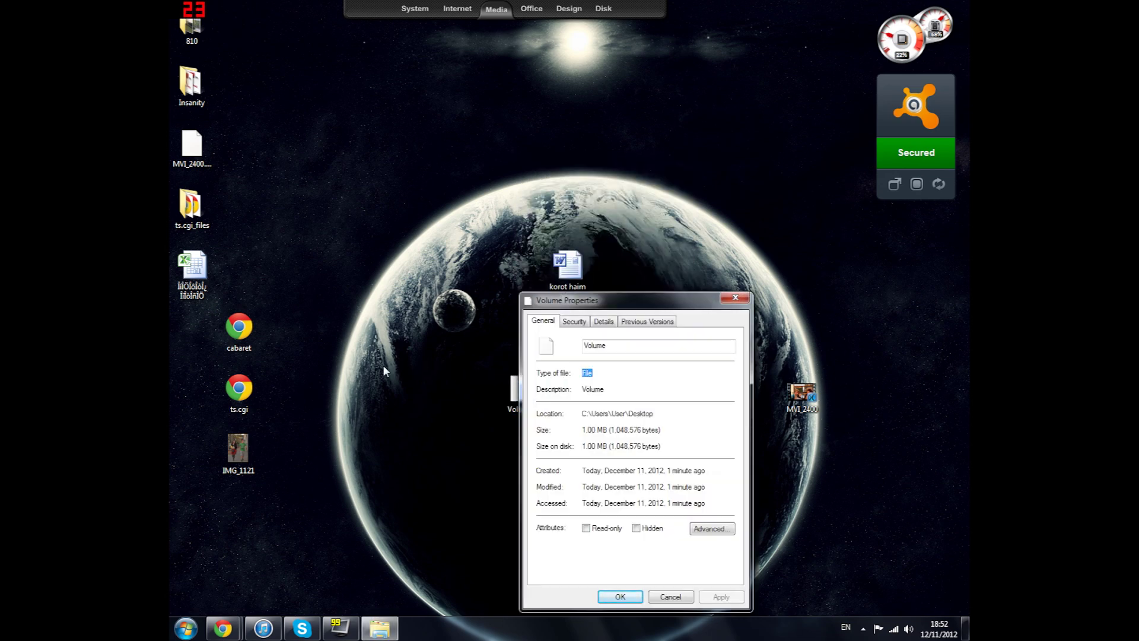
left_click(735, 299)
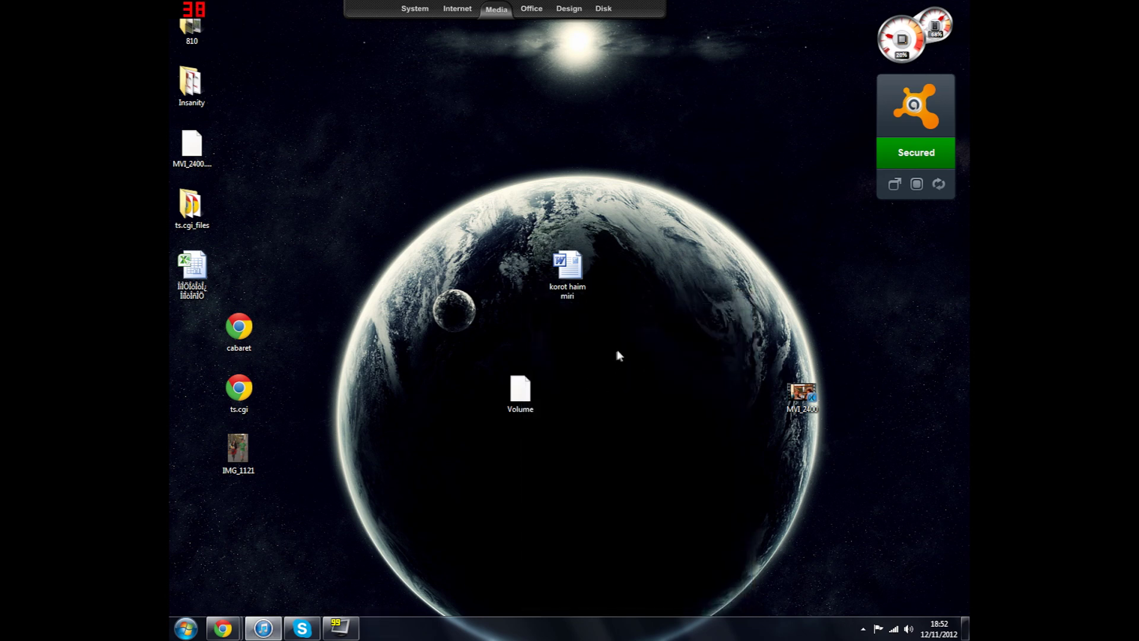
left_click_drag(536, 400, 490, 341)
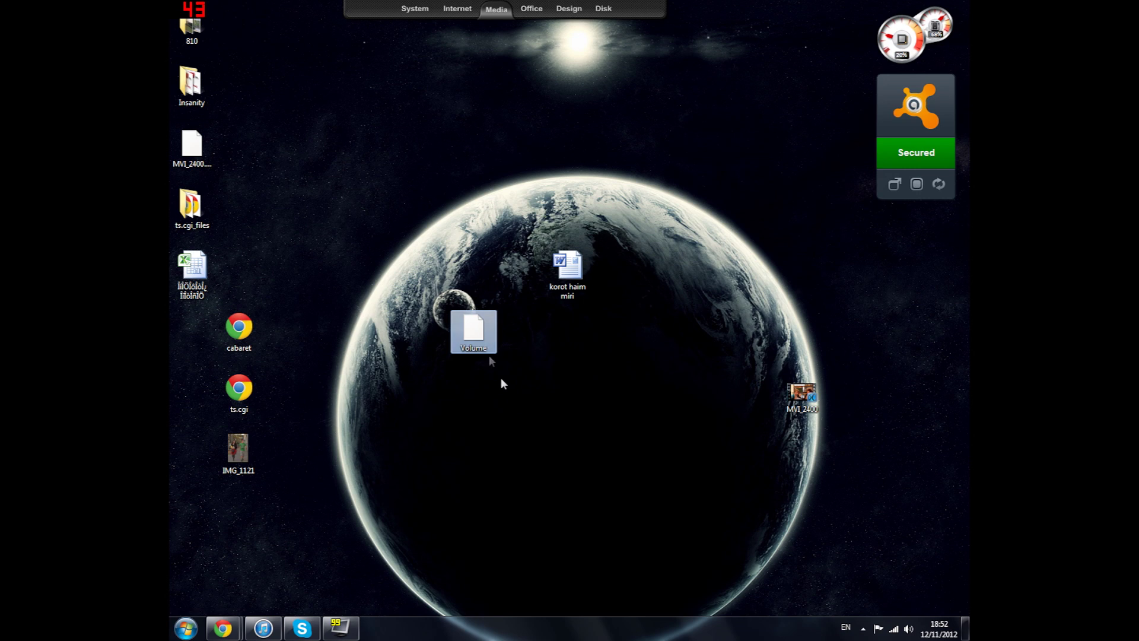
left_click(530, 410)
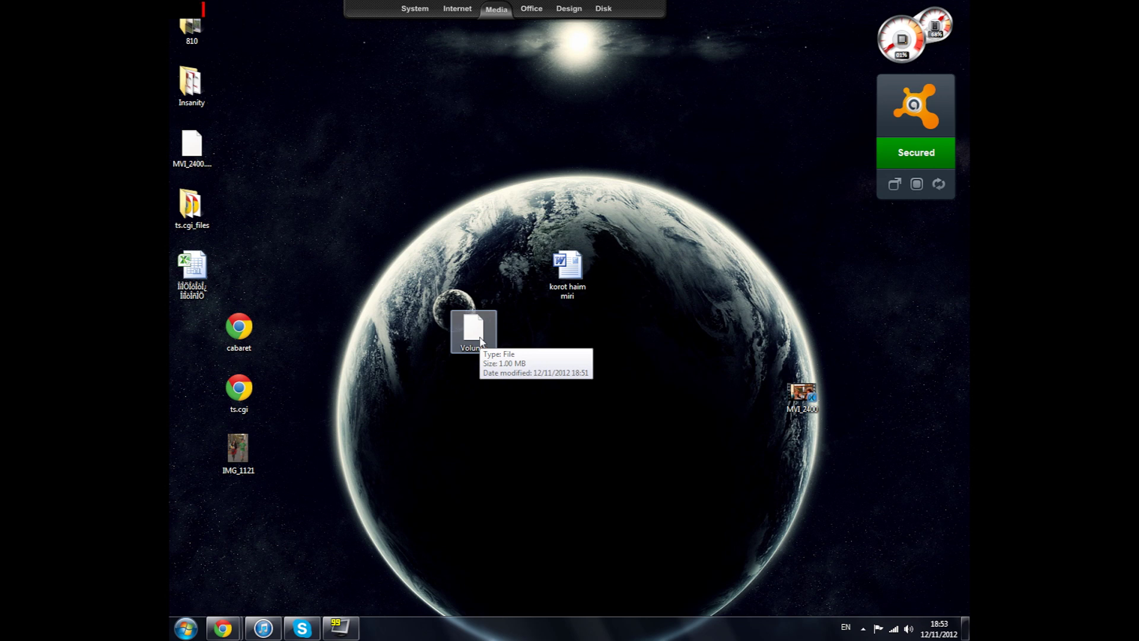
left_click(480, 342)
double_click(480, 342)
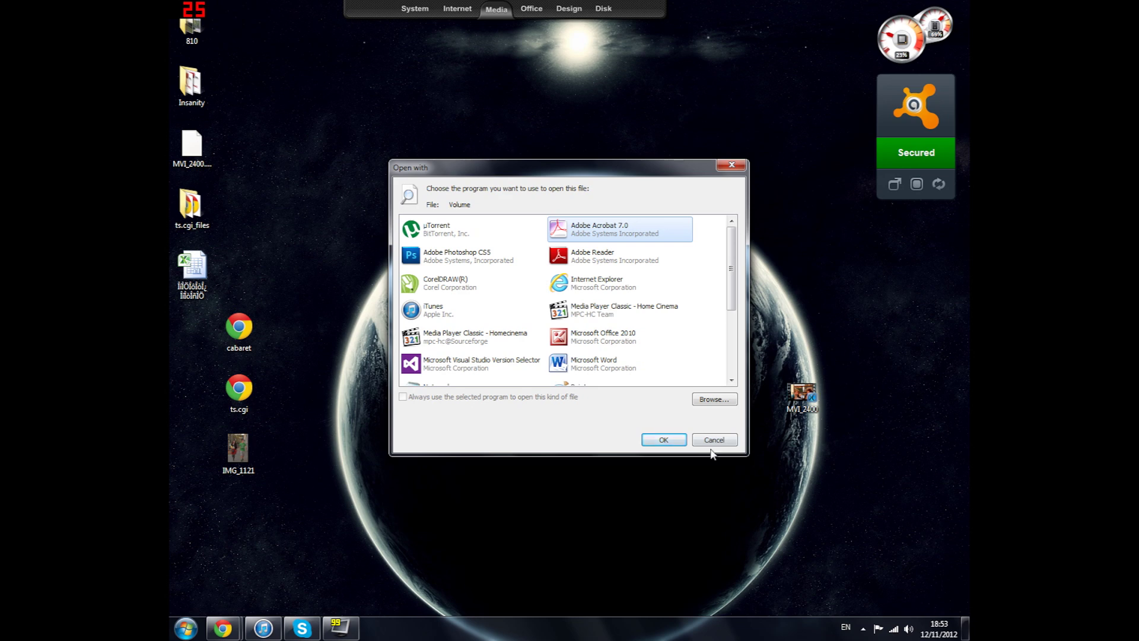
left_click(714, 439)
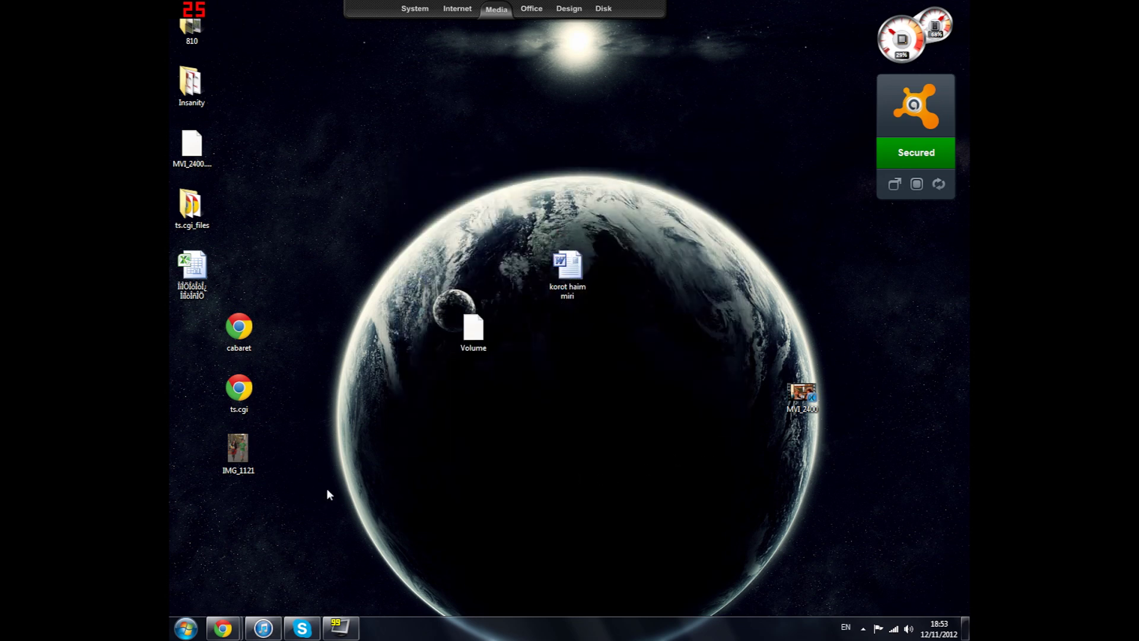
left_click(186, 628)
Launch TrueCrypt and select the Desktop's Volume file as the container to mount
left_click(217, 528)
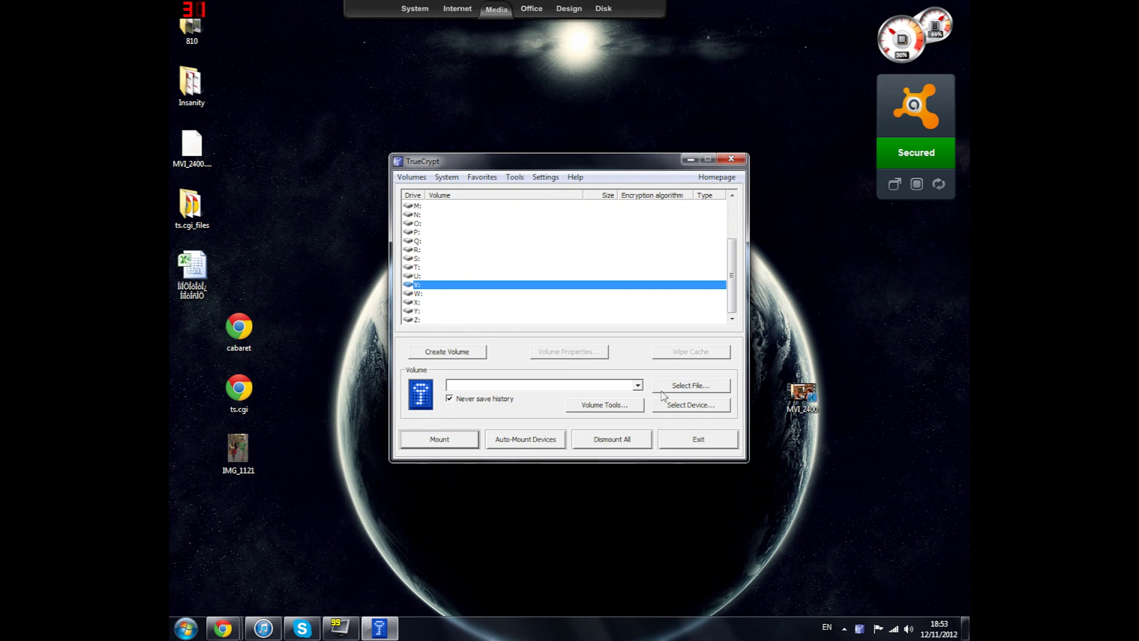
left_click(666, 388)
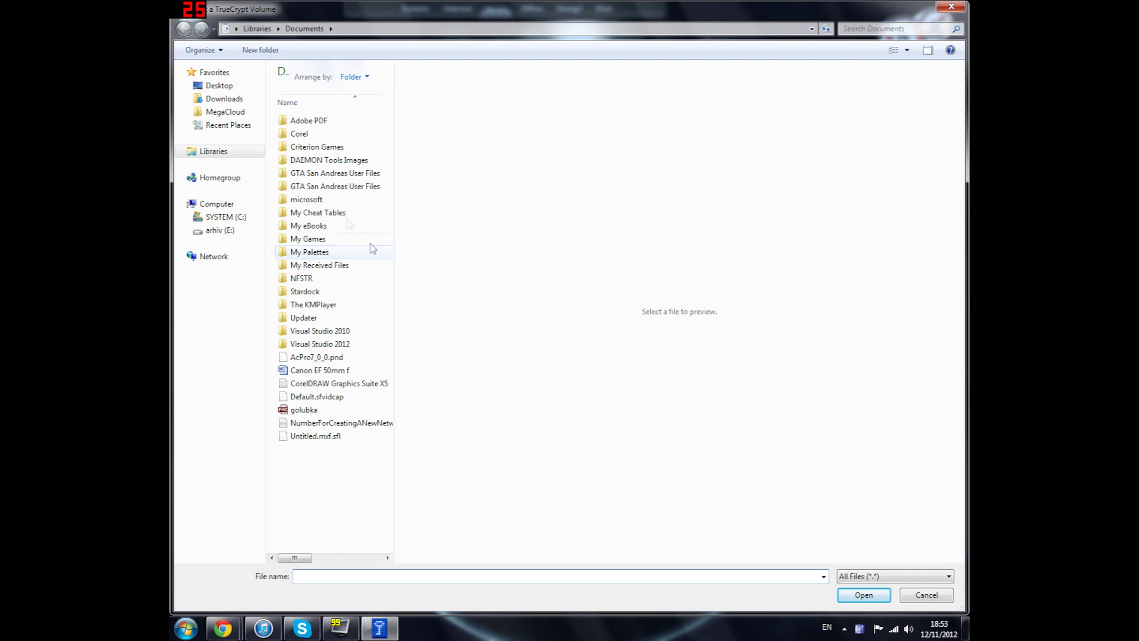
left_click(203, 89)
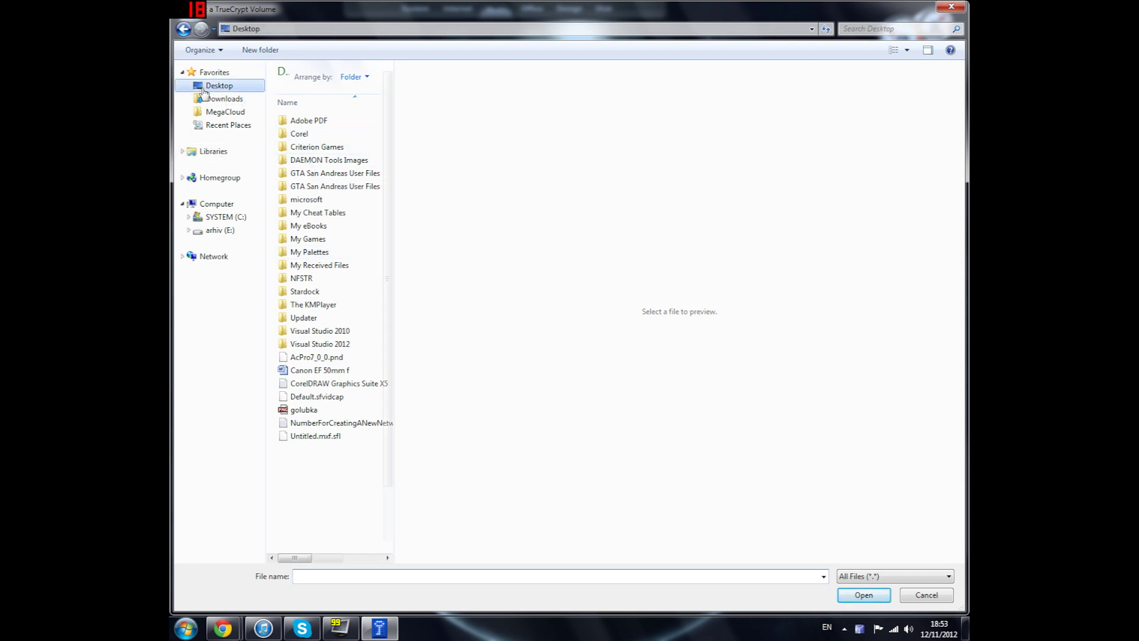
scroll(388, 279, "down", 2)
double_click(333, 534)
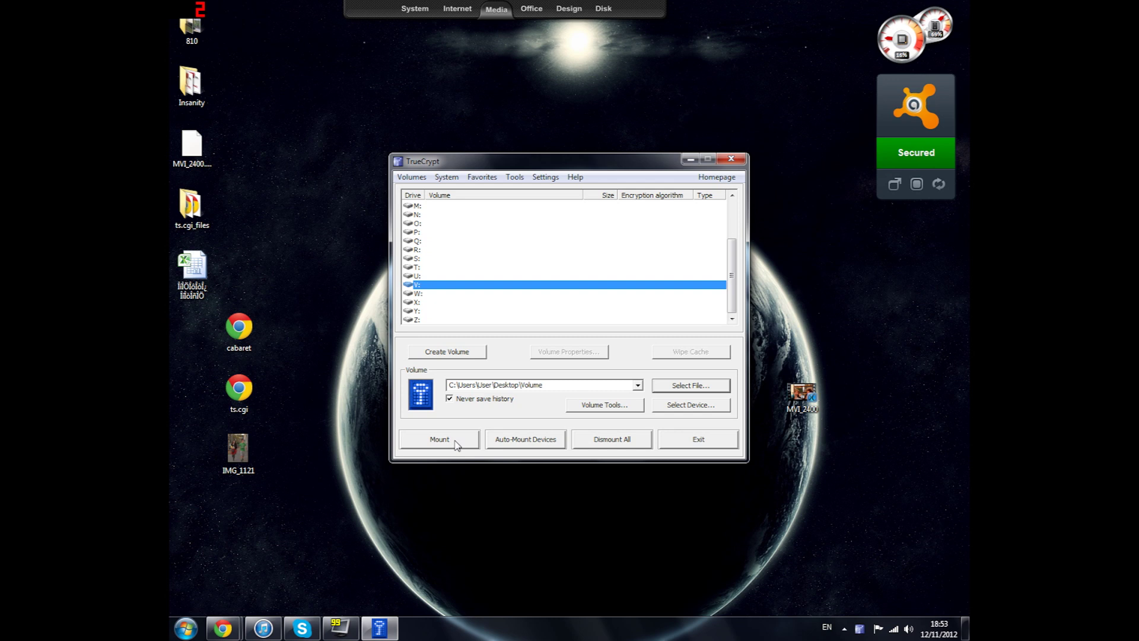
Mount the Volume container as V: with the password displayed and entered
left_click(456, 444)
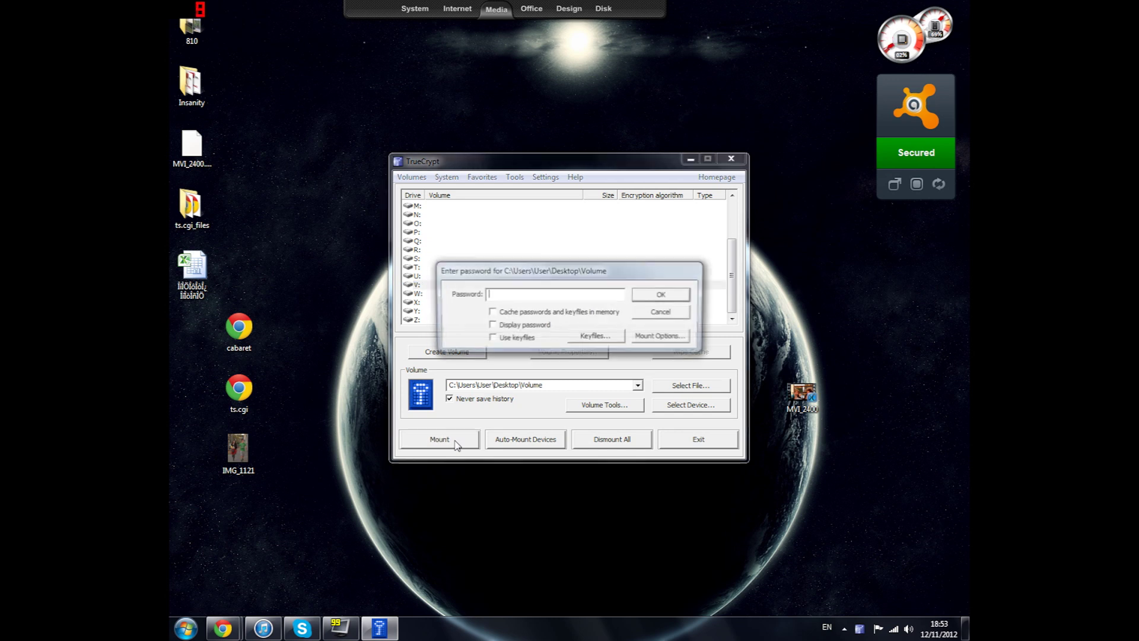
left_click(496, 325)
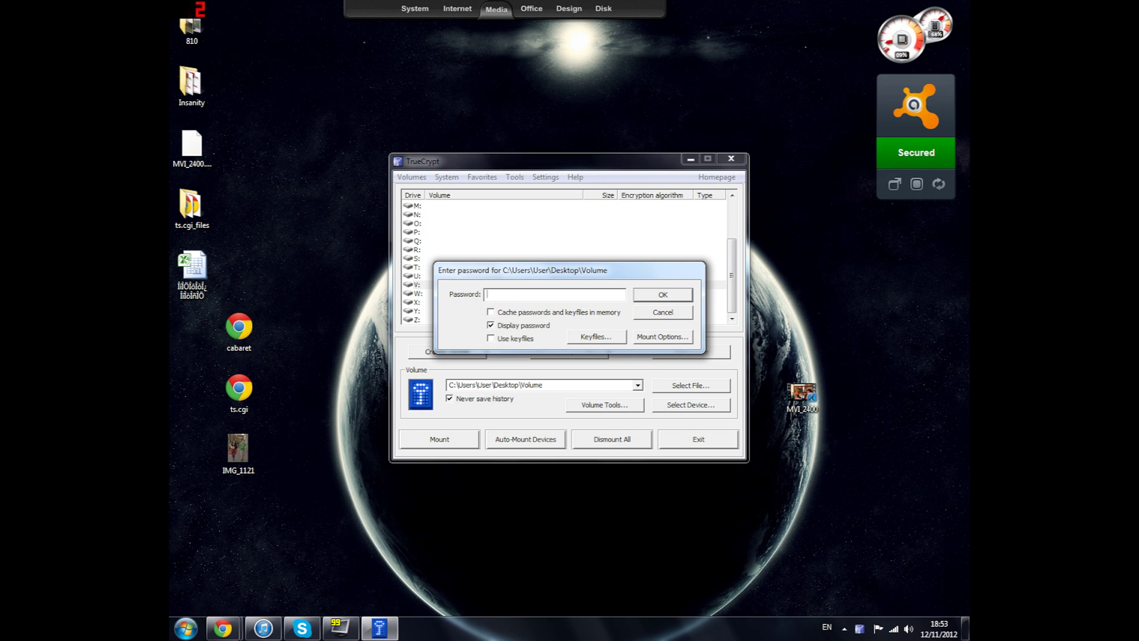
type("0000")
left_click(651, 297)
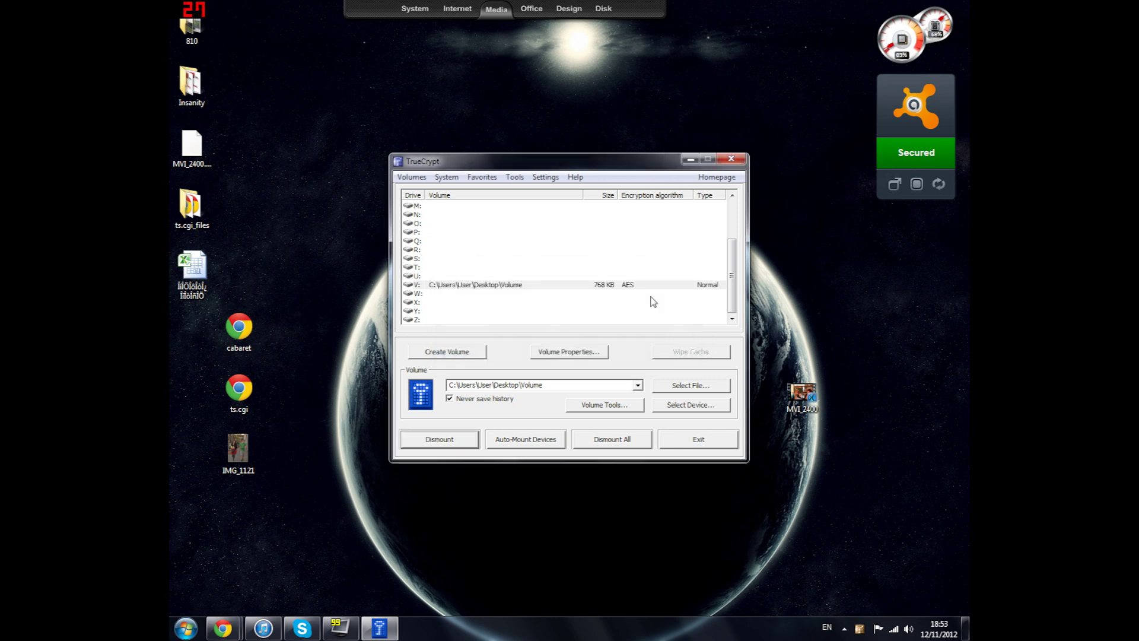
Open the mounted V: drive in Explorer and move its window up and right
left_click(450, 288)
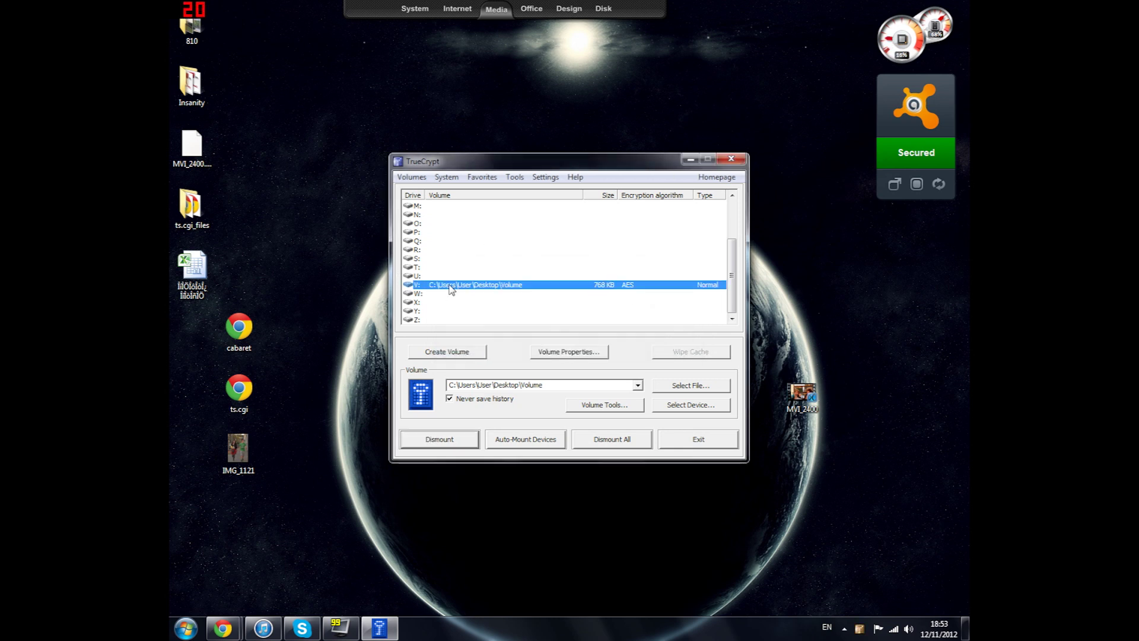
double_click(450, 288)
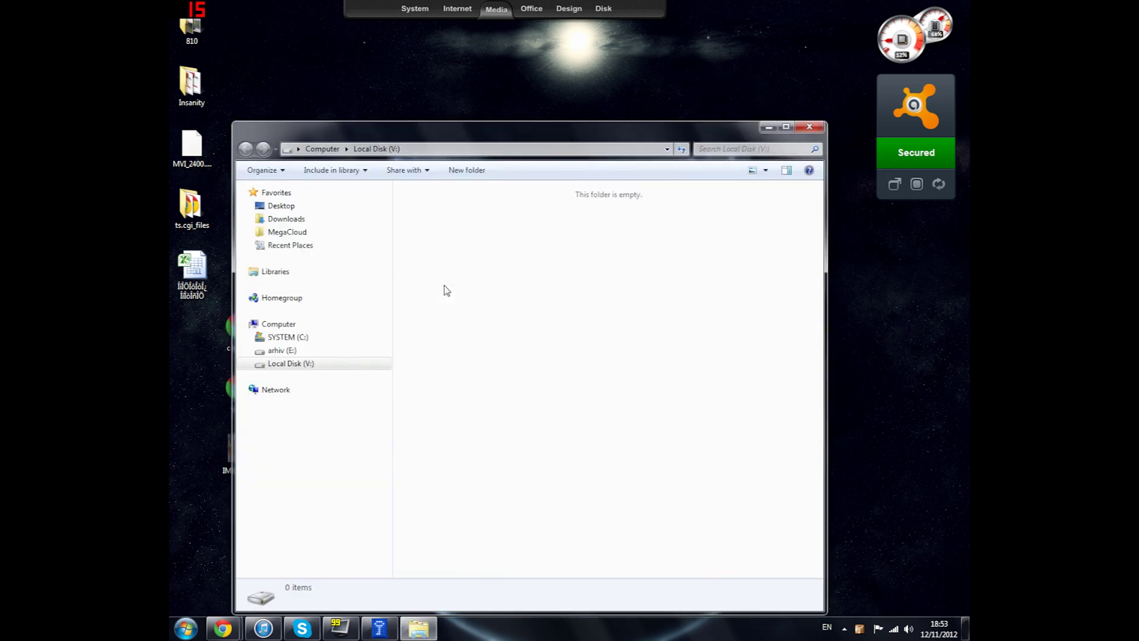
left_click_drag(543, 129, 569, 77)
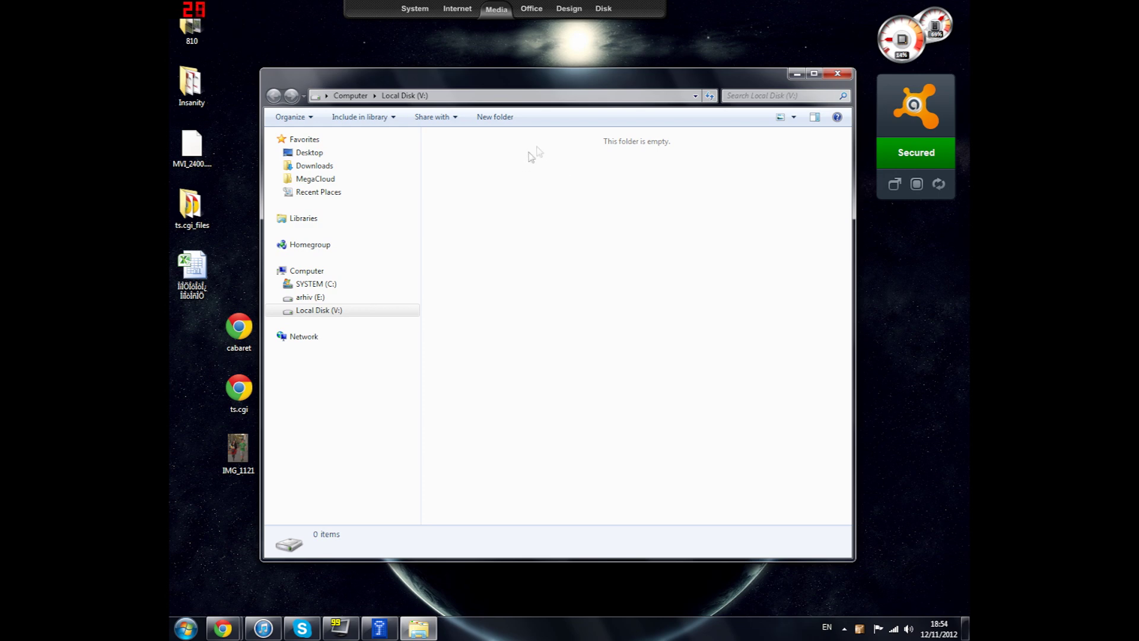
Close the empty Local Disk (V:) Explorer window
left_click(838, 73)
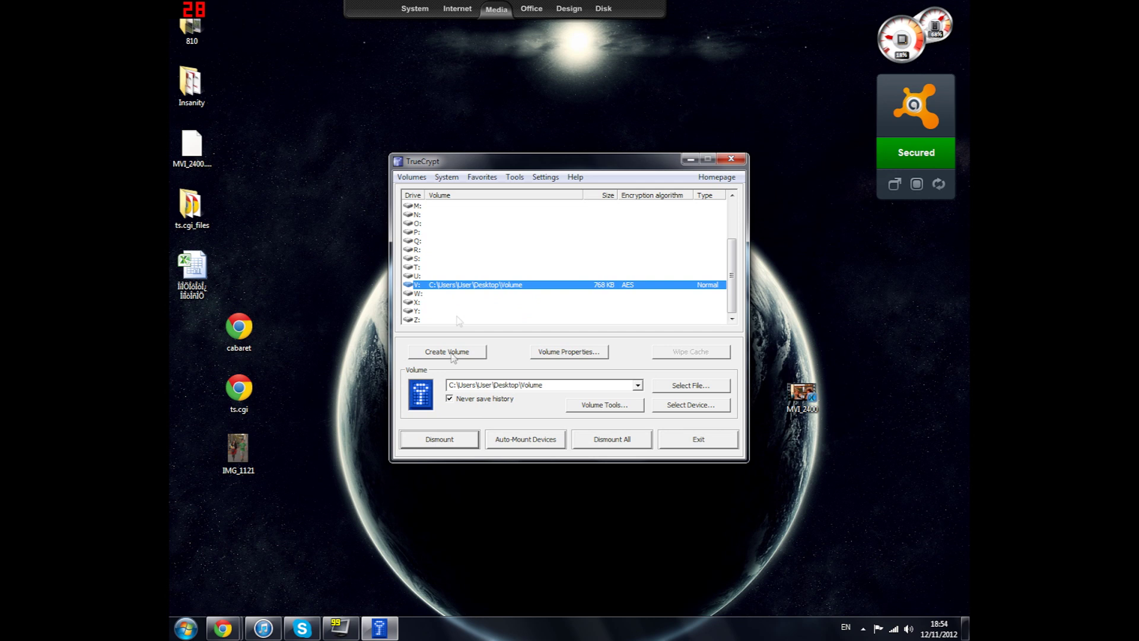
Dismount the V: volume in TrueCrypt's main window
left_click(452, 439)
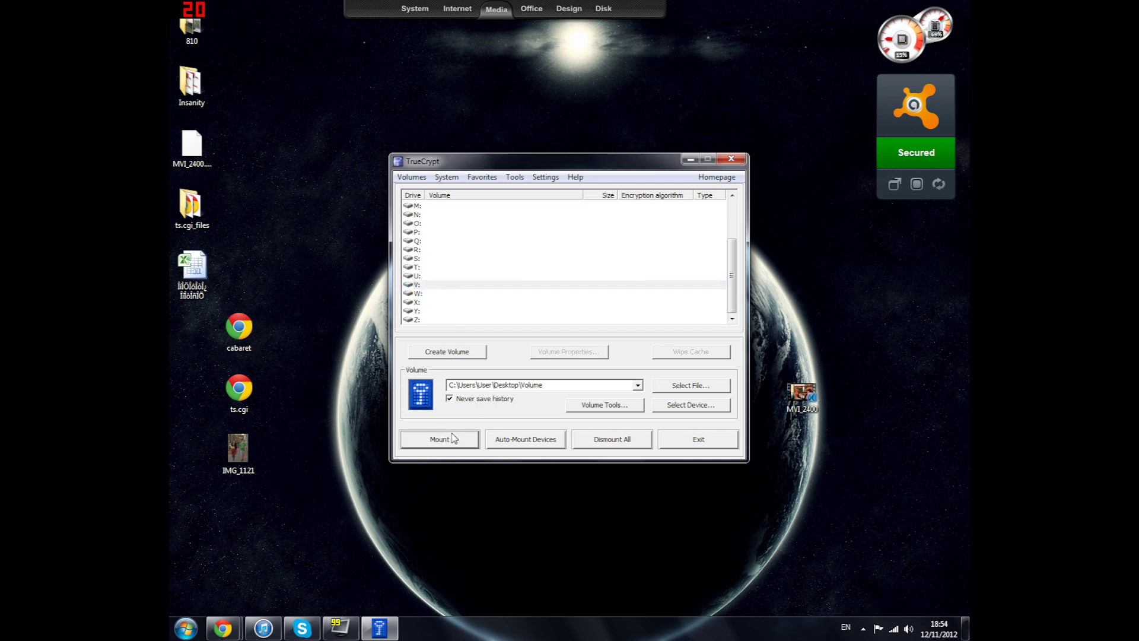